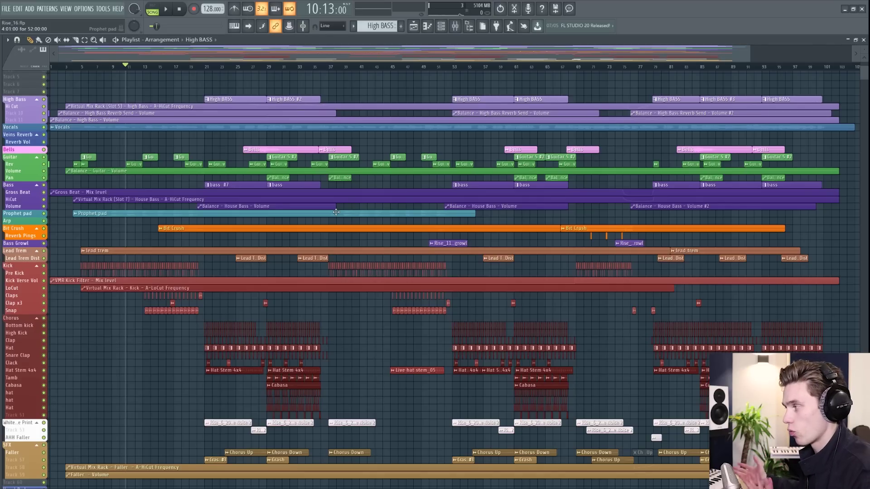
Step: Make the playlist tracks taller, glance at the pattern list, and zoom in on the opening bars
scroll(295, 270, "up", 4)
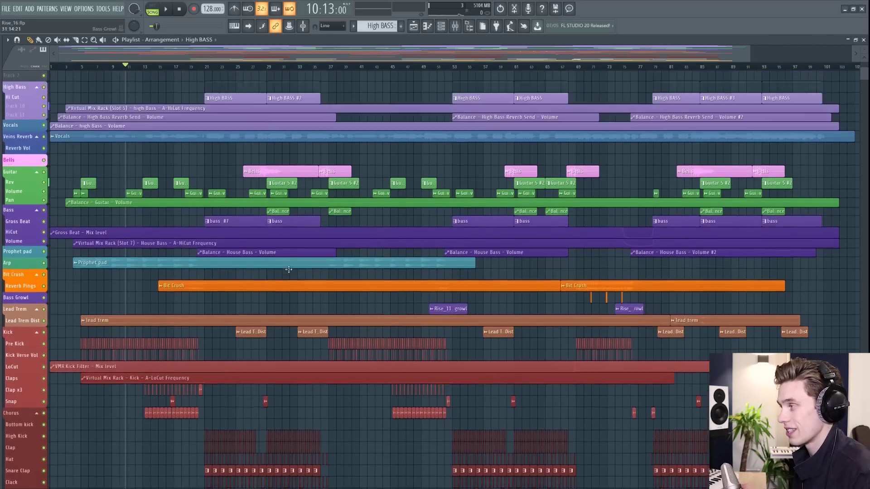
scroll(346, 239, "down", 2)
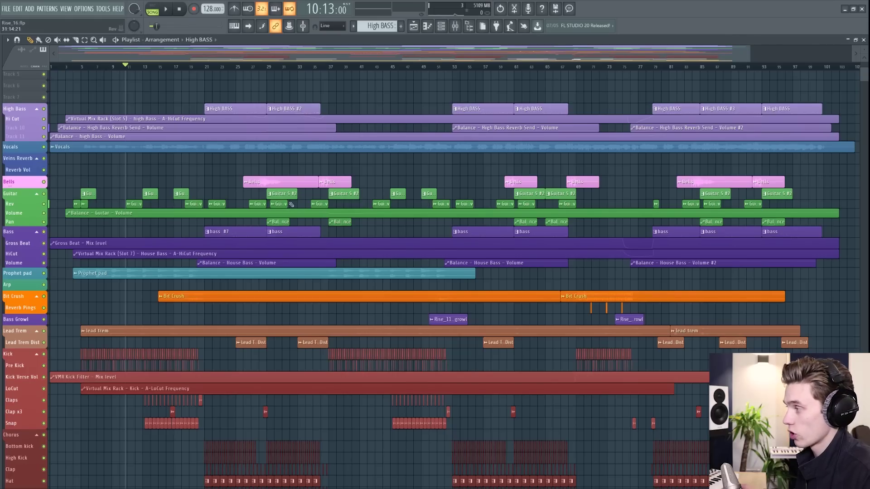
scroll(295, 168, "up", 2)
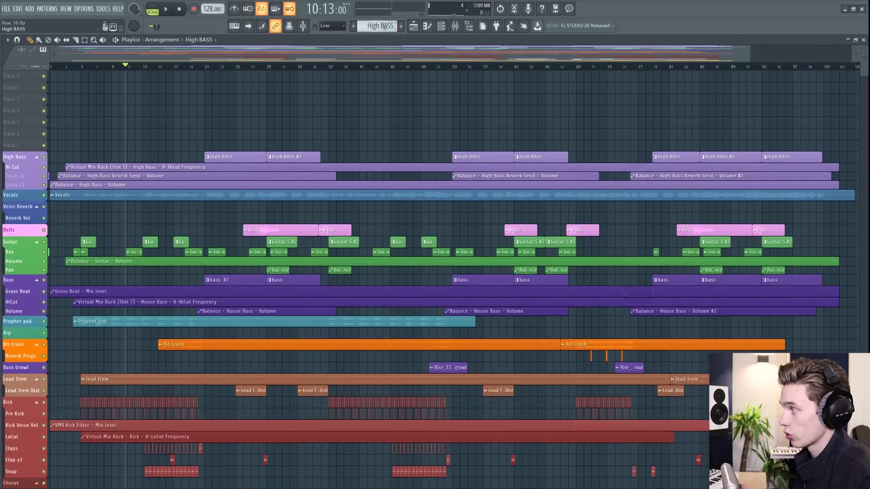
left_click(401, 27)
left_click(378, 32)
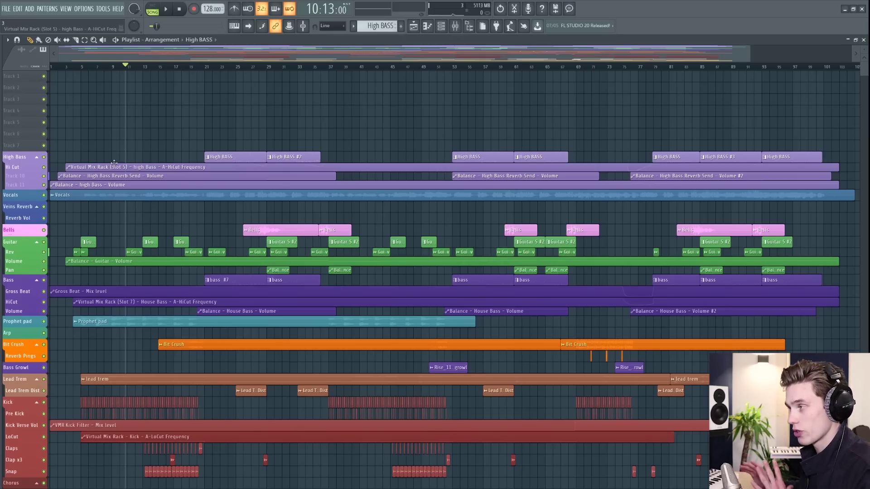
scroll(67, 72, "up", 1)
scroll(68, 73, "up", 3)
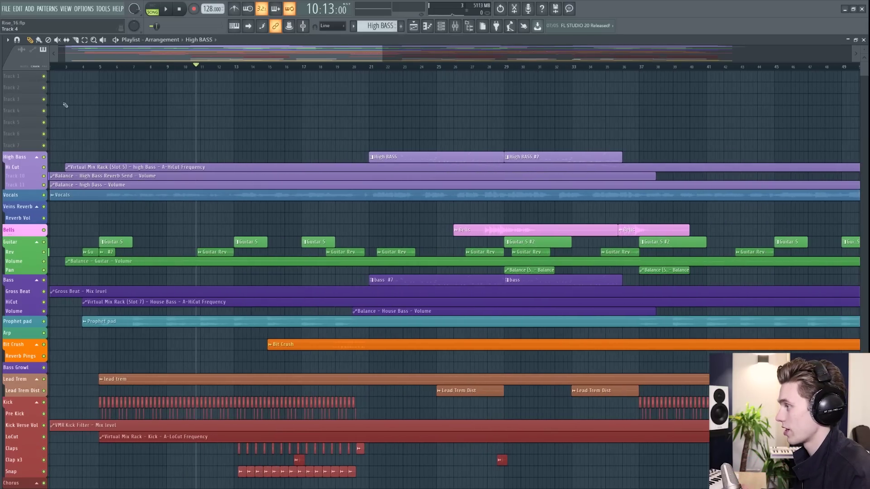
scroll(45, 64, "left", 1)
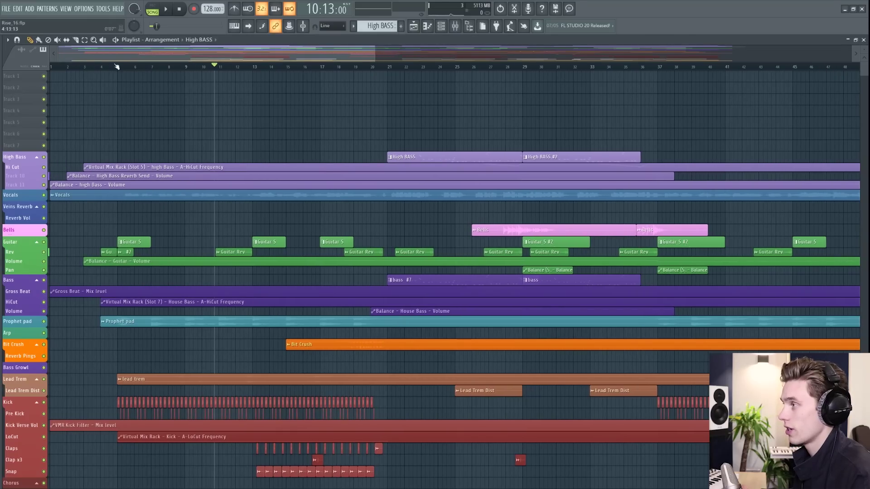
mouse_move(105, 53)
left_mouse_down()
mouse_move(171, 53)
mouse_move(106, 53)
left_mouse_up()
mouse_move(865, 70)
left_mouse_down()
mouse_move(865, 252)
mouse_move(864, 70)
left_mouse_up()
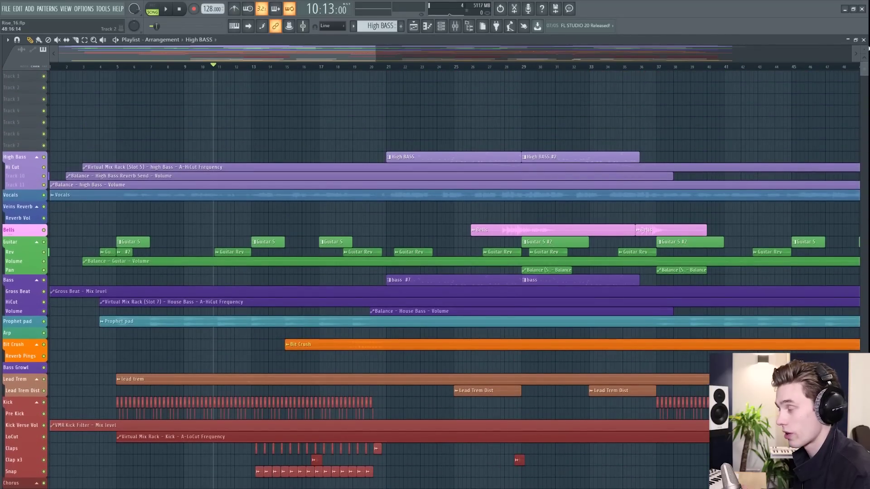
left_click(385, 26)
left_click(161, 118)
left_click(126, 87)
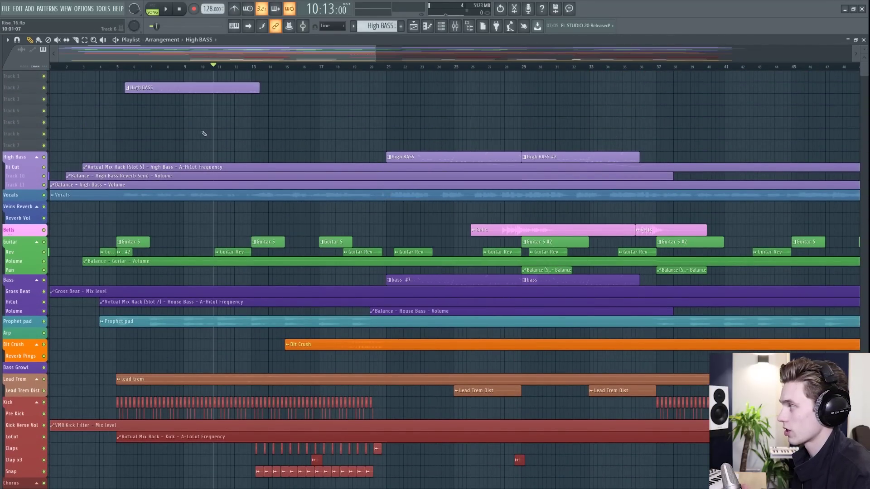
left_click(206, 134)
left_click(384, 26)
left_click(385, 85)
left_click(294, 99)
left_click(430, 87)
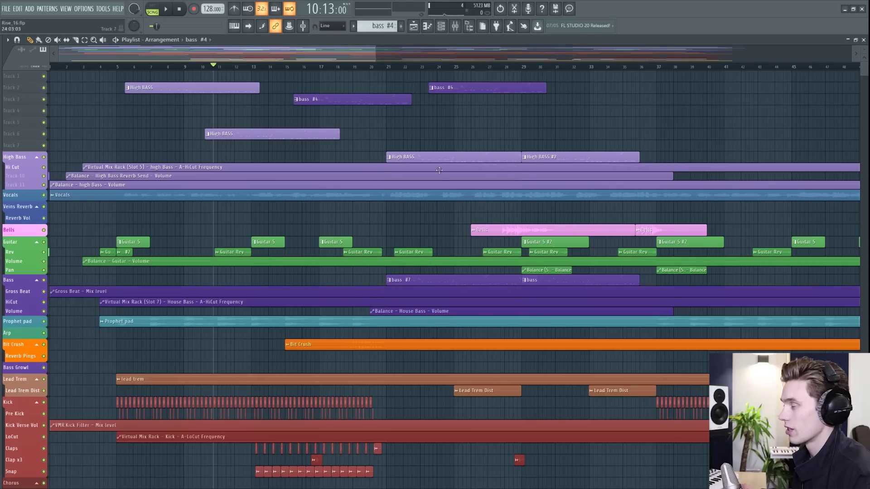
right_click(471, 88)
right_click(353, 99)
right_click(254, 134)
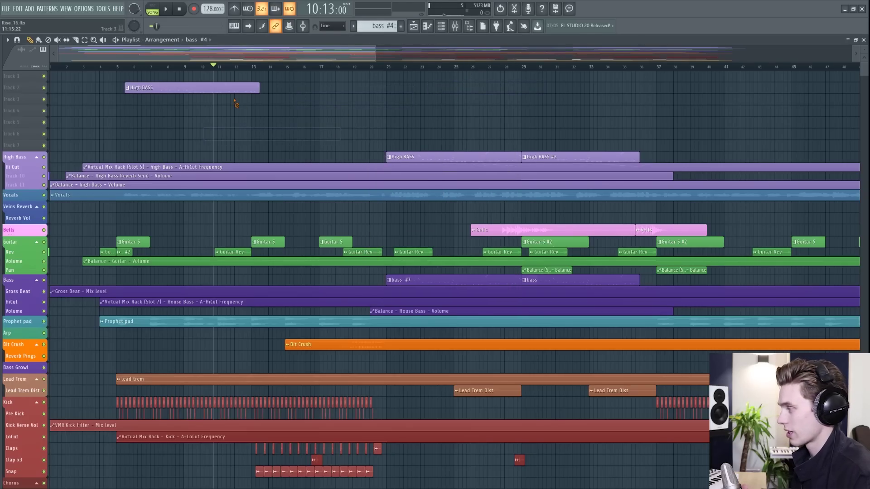
right_click(226, 88)
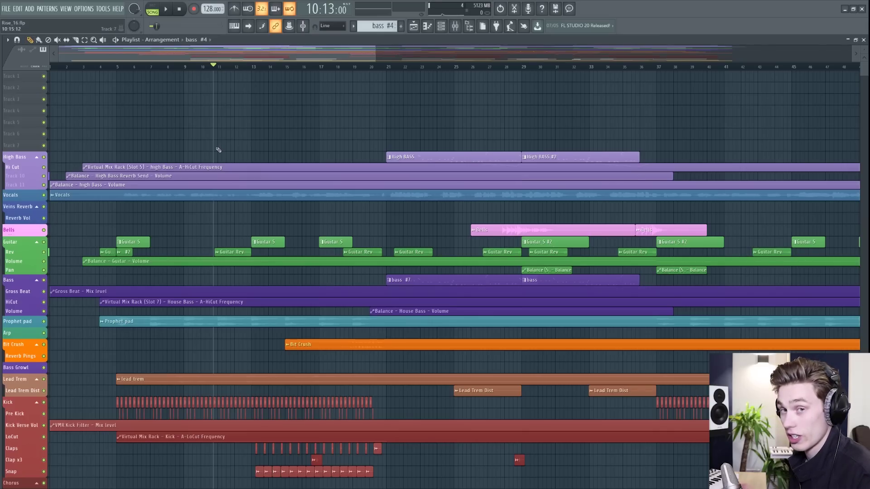
Step: Resize tracks until waveforms show, zoom out to the whole song, then frame bars 1–65
mouse_move(215, 56)
left_mouse_down()
mouse_move(258, 55)
mouse_move(208, 56)
left_mouse_up()
mouse_move(866, 75)
left_mouse_down()
mouse_move(866, 163)
mouse_move(867, 68)
left_mouse_up()
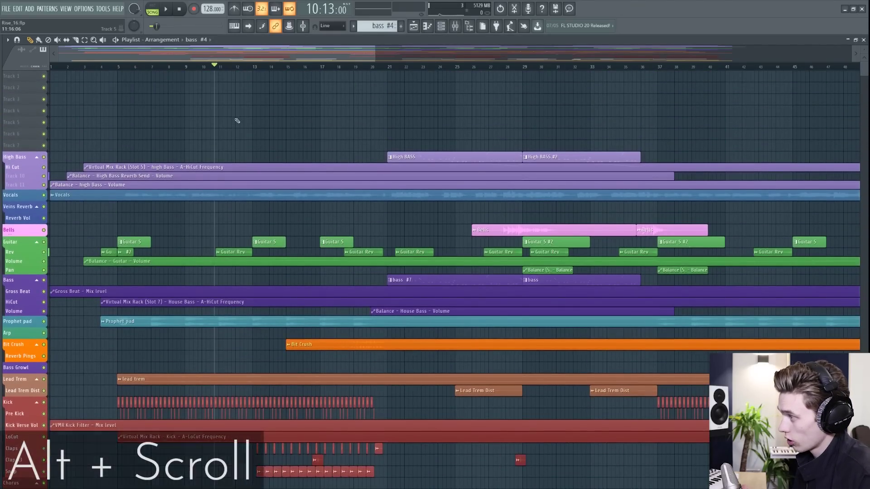
scroll(226, 121, "up", 5)
scroll(276, 183, "down", 3)
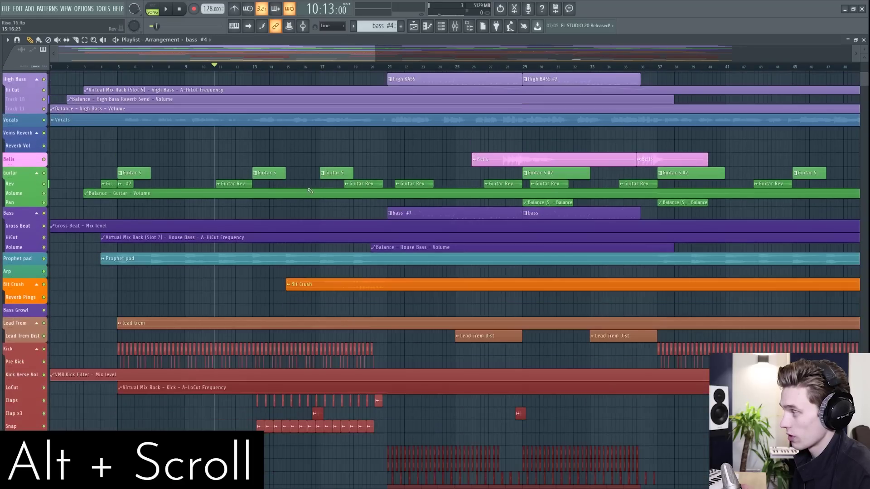
scroll(369, 238, "up", 6)
scroll(402, 241, "down", 5)
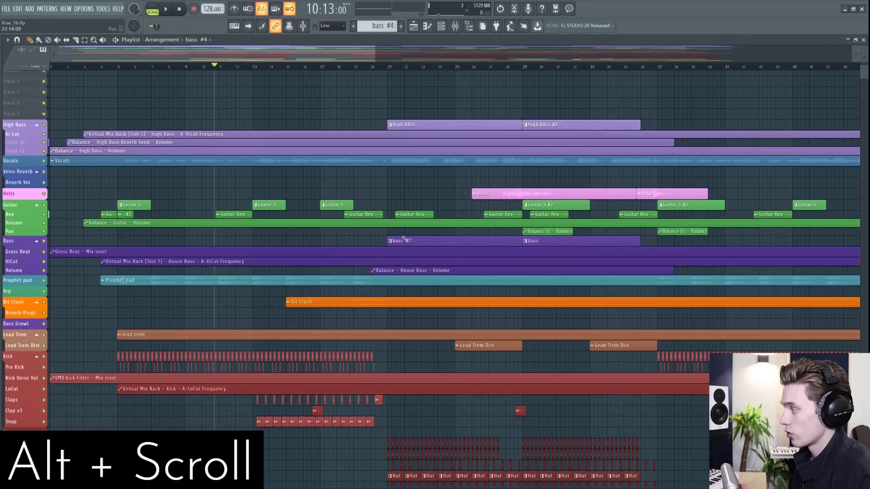
scroll(398, 242, "up", 8)
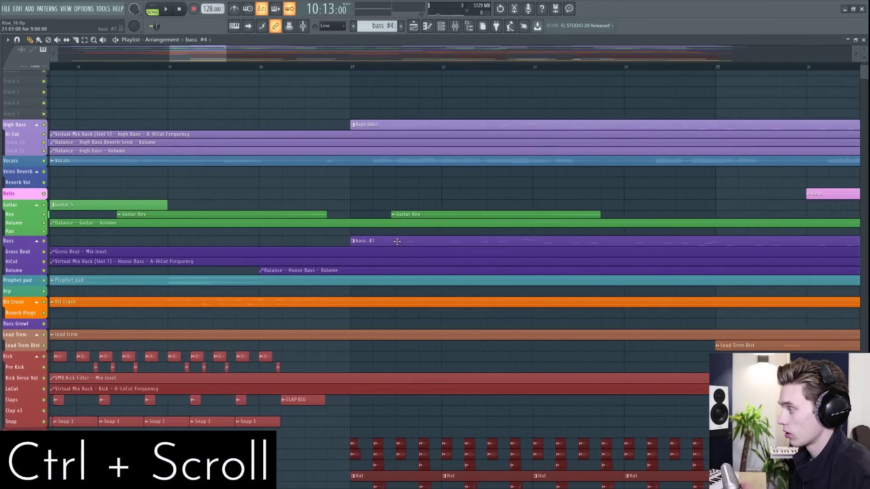
scroll(397, 242, "down", 8)
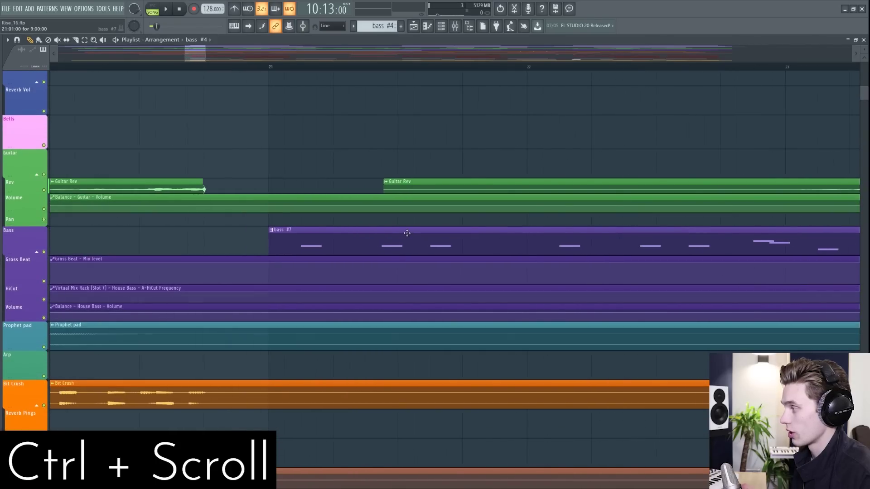
scroll(221, 186, "down", 4)
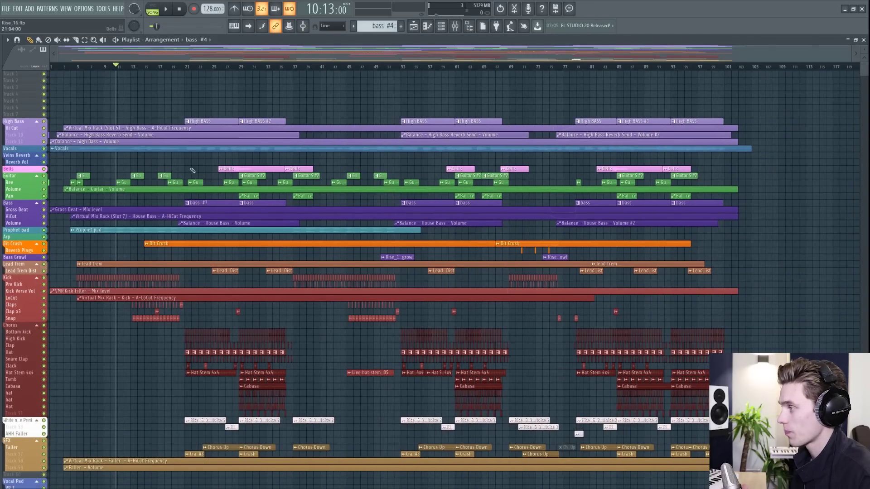
scroll(242, 187, "up", 10)
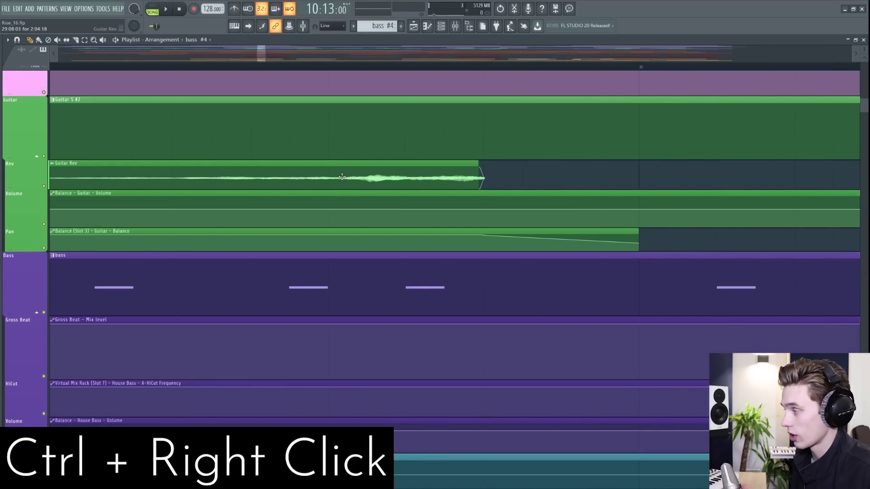
right_click(342, 177, "ctrl")
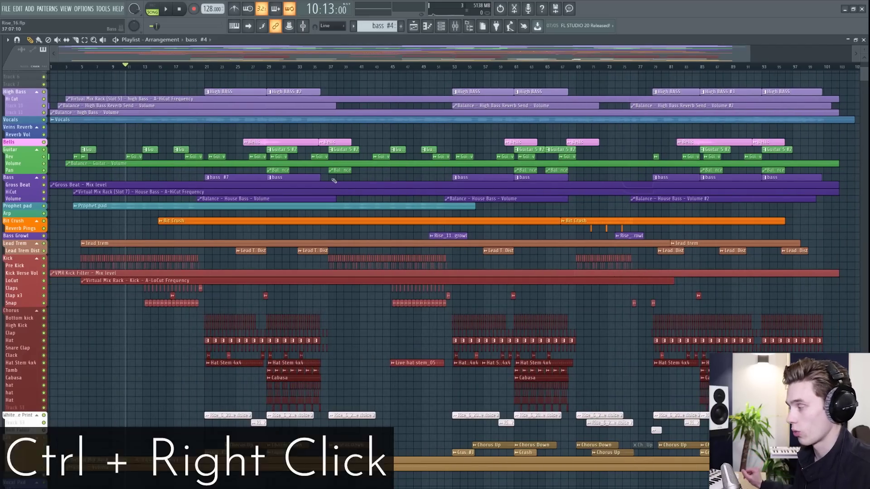
scroll(66, 71, "up", 2)
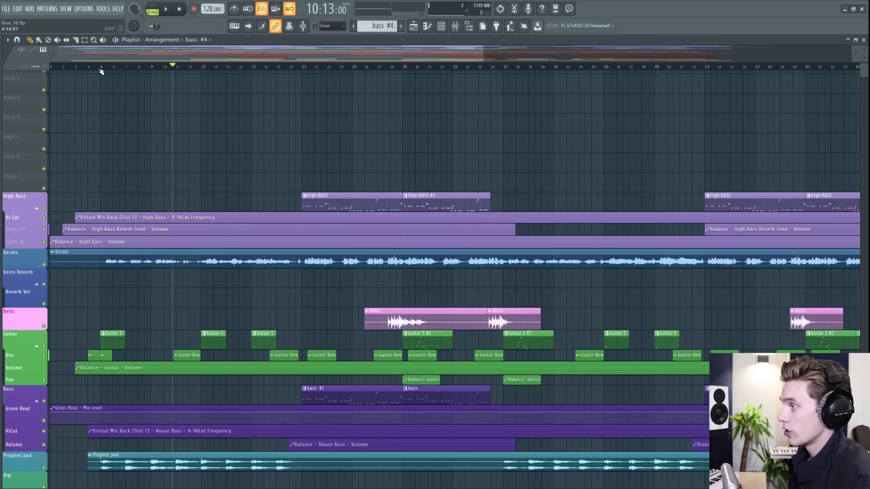
Step: Try song positions at bars 5, 2 and 51, then play from bar 3
left_click(100, 69)
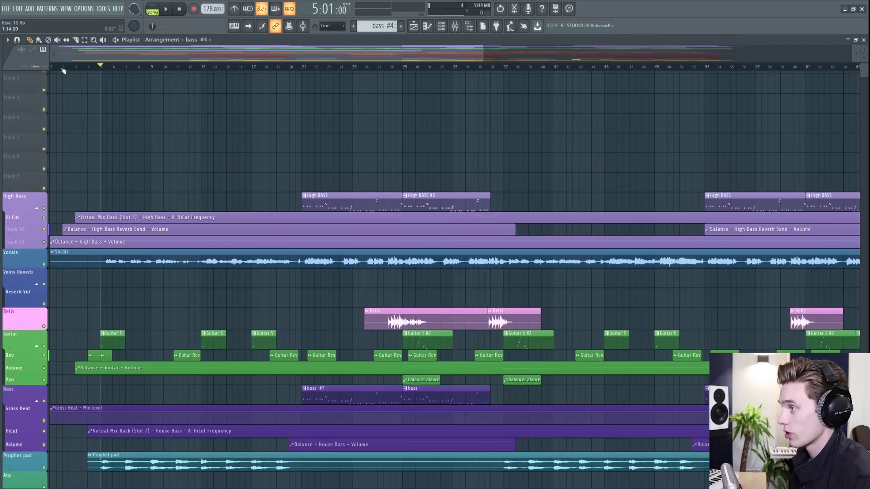
left_click(64, 69)
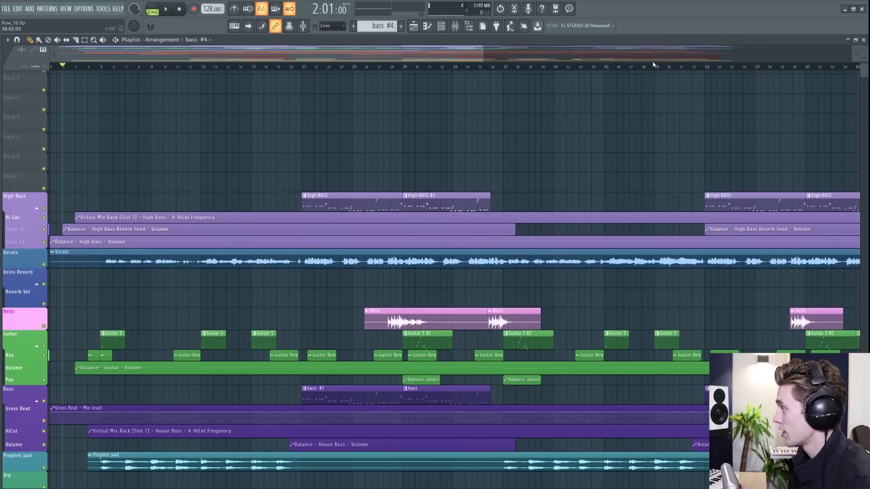
left_click(680, 69)
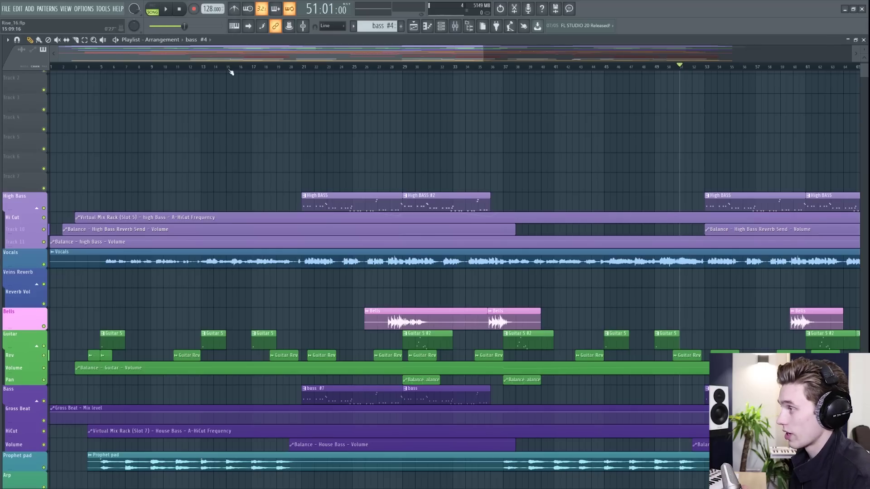
left_click(75, 68)
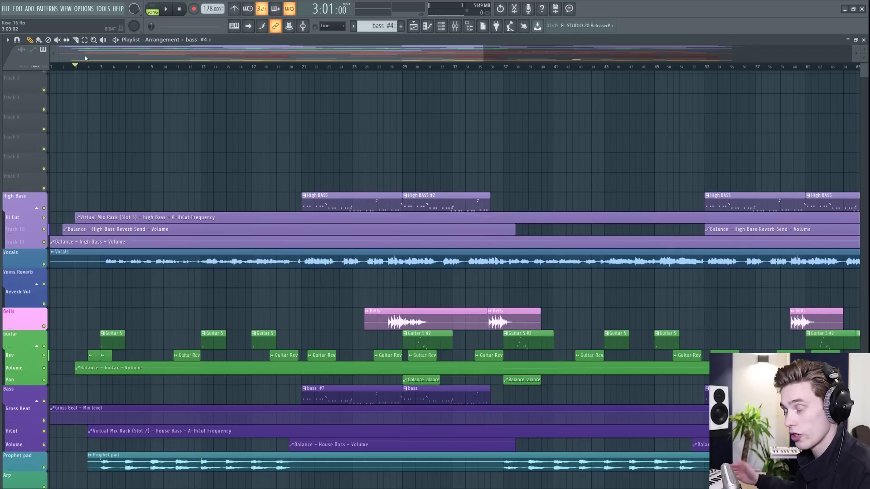
key("space")
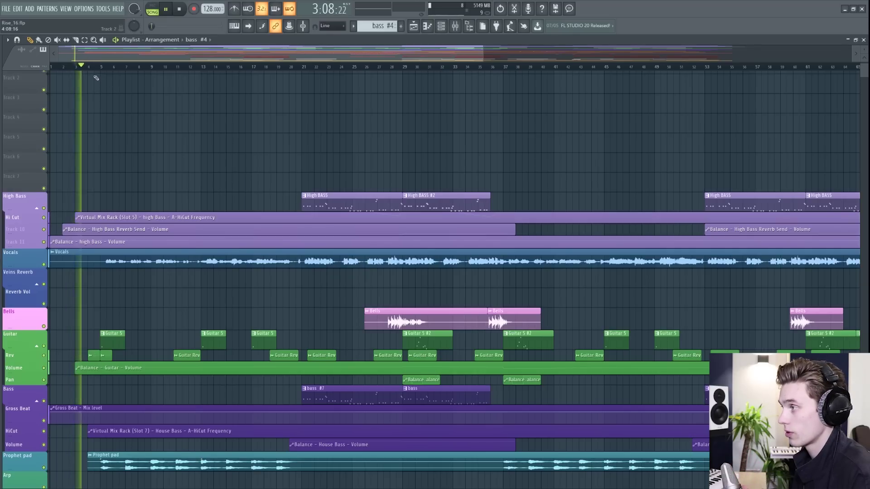
Step: Play the arrangement from bar 6, stop back at bar 6, and adjust the zoom
left_click(114, 68)
key("space")
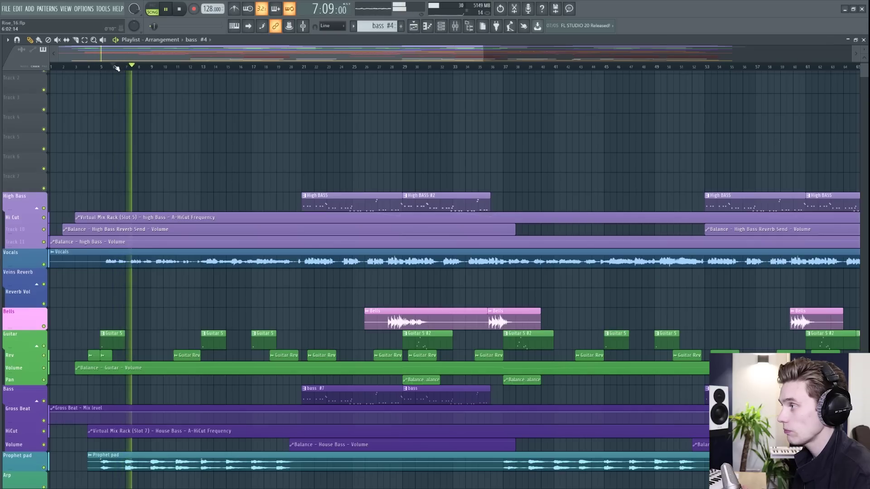
key("space")
scroll(96, 137, "up", 3)
scroll(93, 127, "down", 8)
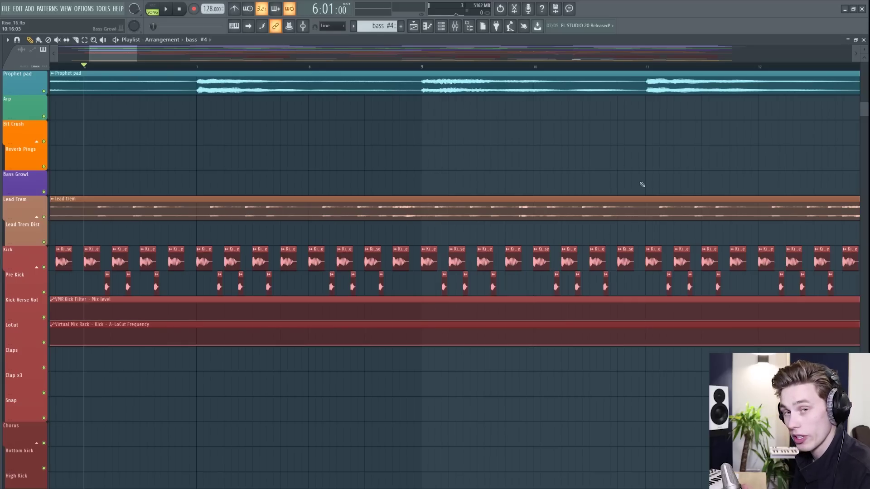
Step: Wheel-zoom horizontally and vertically so Track 1 downward and bars 5–29 fill the view
scroll(160, 160, "up", 5)
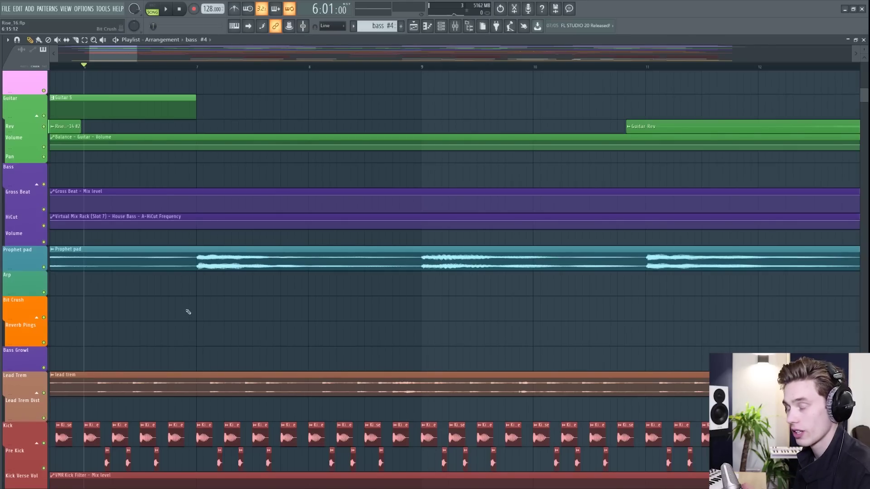
scroll(189, 308, "down", 6)
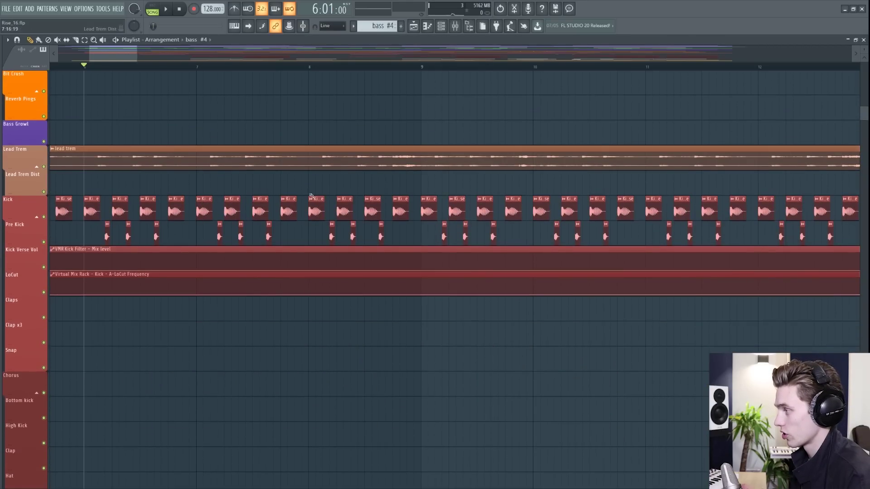
scroll(311, 196, "up", 6)
scroll(304, 158, "down", 5, "ctrl")
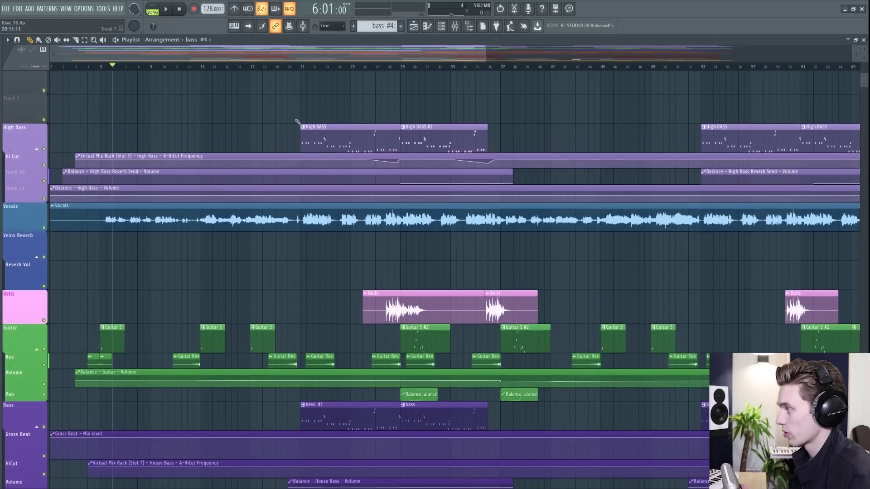
scroll(299, 123, "up", 6, "ctrl")
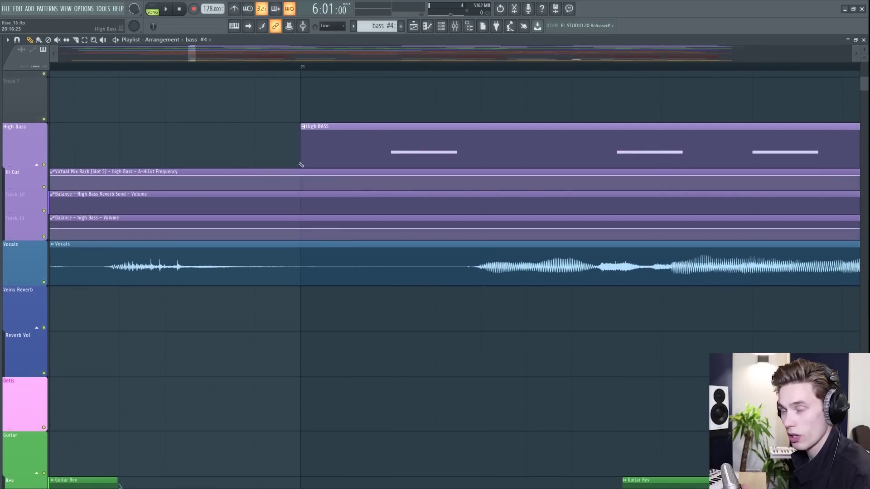
scroll(301, 164, "down", 5, "alt")
scroll(140, 70, "down", 4, "ctrl")
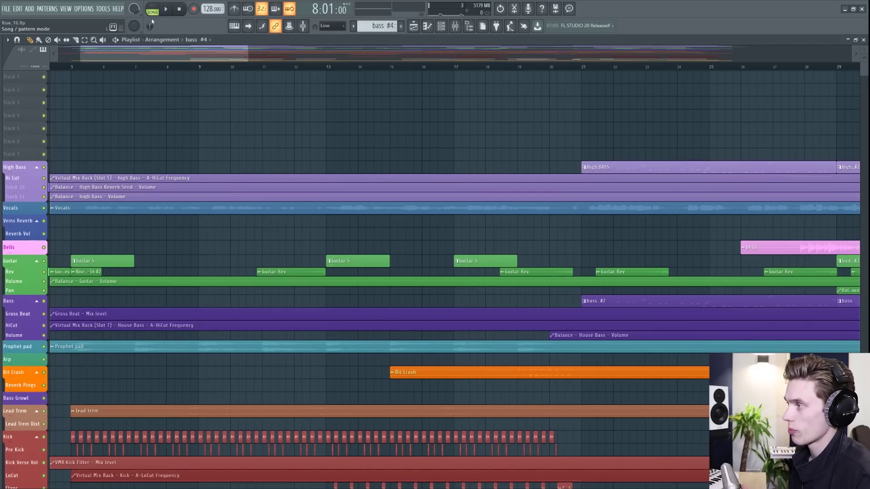
Step: Move the song position from bar 5 to bar 17, then mark bars 7–11 as a time selection
left_click(79, 67)
mouse_move(80, 68)
left_mouse_down()
mouse_move(480, 68)
mouse_move(457, 73)
left_mouse_up()
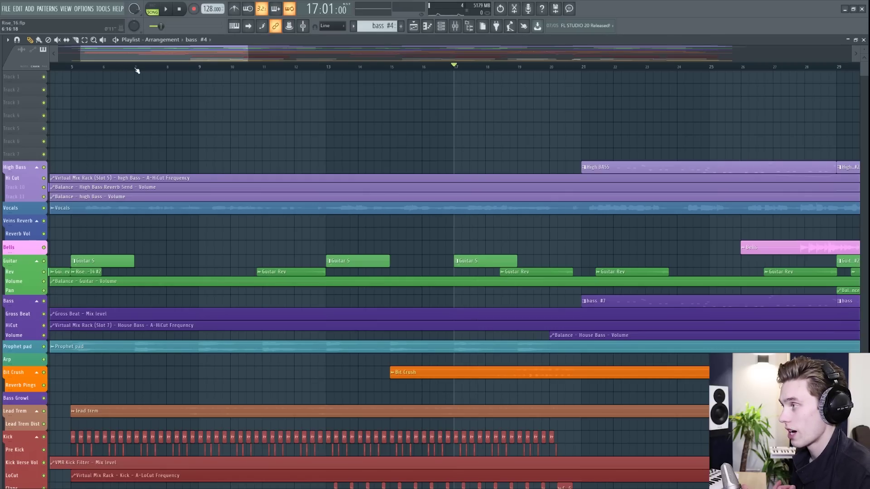
left_click_drag(137, 69, 266, 73)
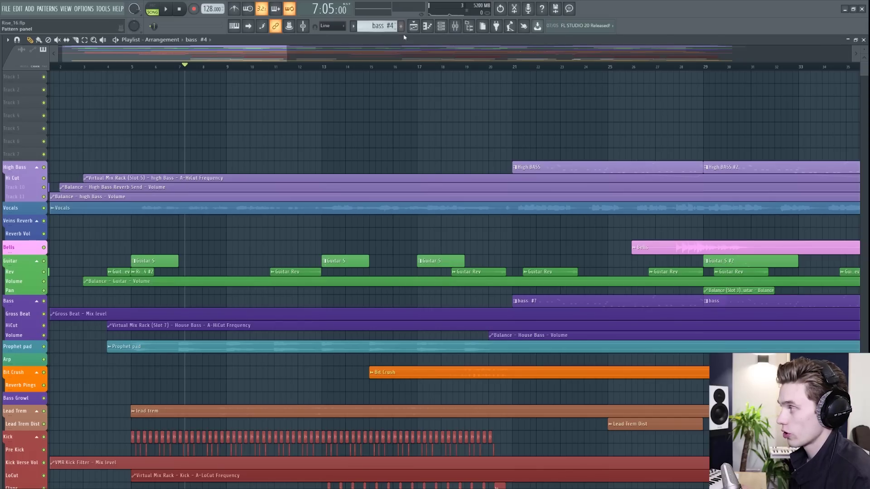
Step: Pick the High BASS pattern and draw its clip on Track 2 around bars 4–12
left_click(392, 27)
left_click(392, 27)
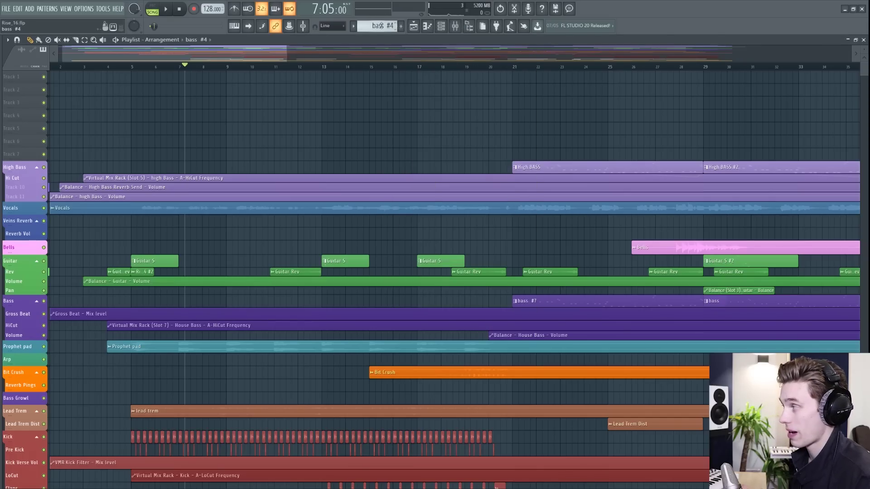
left_click(380, 26)
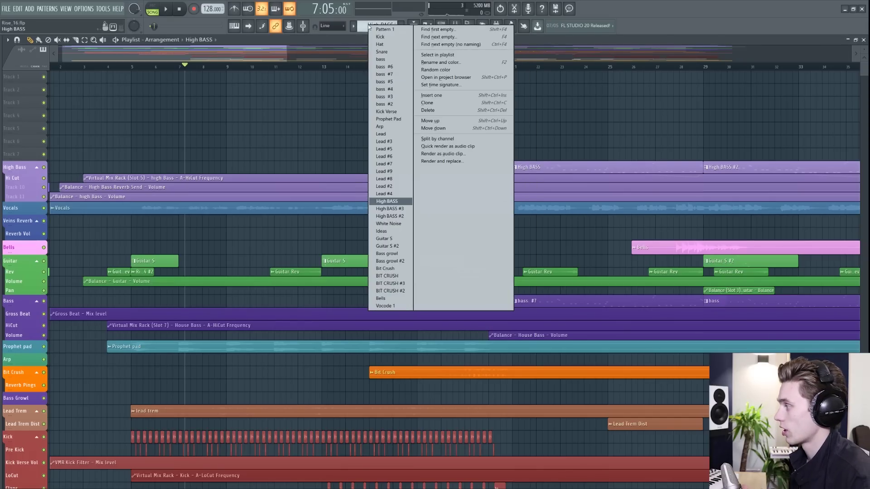
left_click(387, 201)
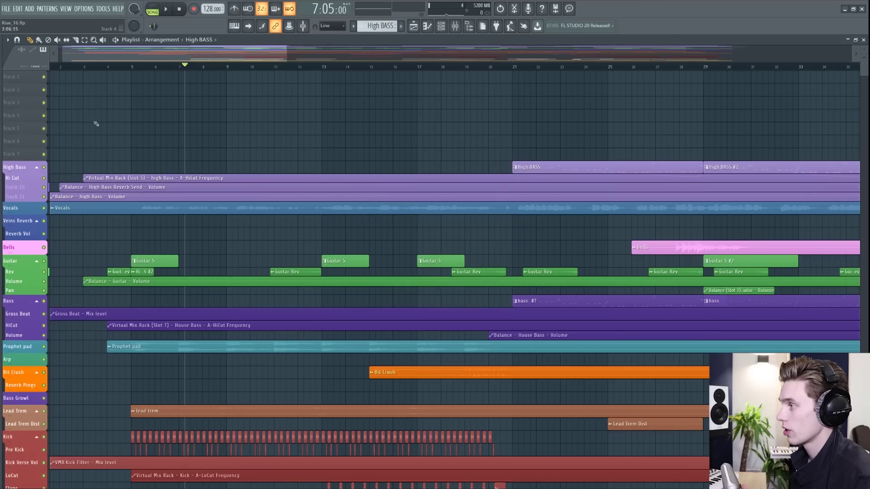
left_click(108, 92)
scroll(116, 116, "up", 3)
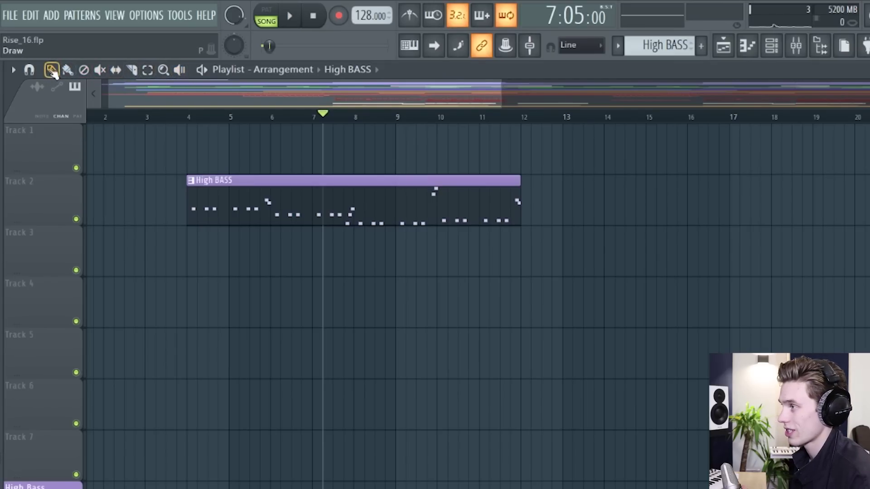
Step: Paint High BASS clips on Tracks 3, 5, 4 and 2, then right-click each extra away
left_click(67, 70)
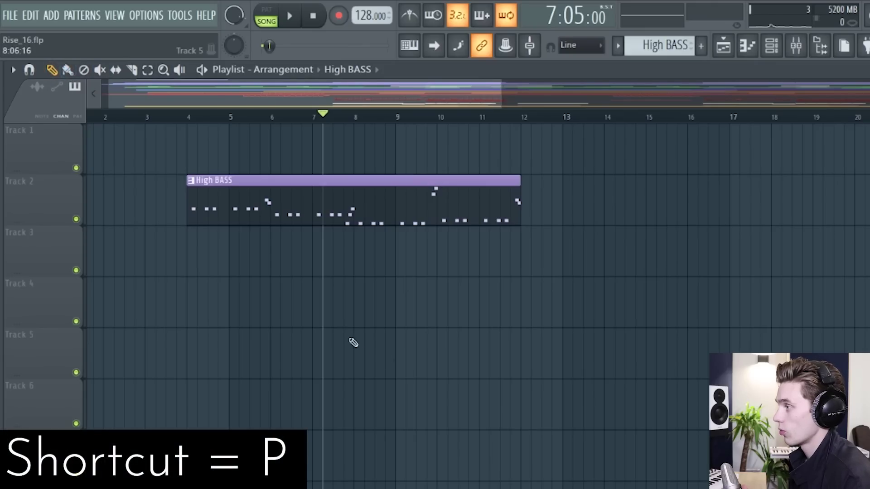
left_click(233, 260)
left_click(400, 336)
left_click(649, 281)
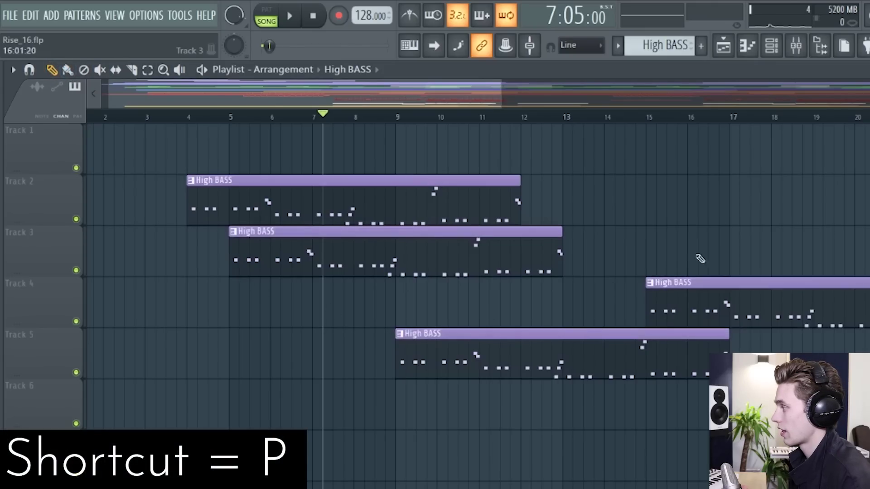
left_click(749, 224)
right_click(793, 317)
right_click(770, 204)
right_click(635, 362)
right_click(501, 271)
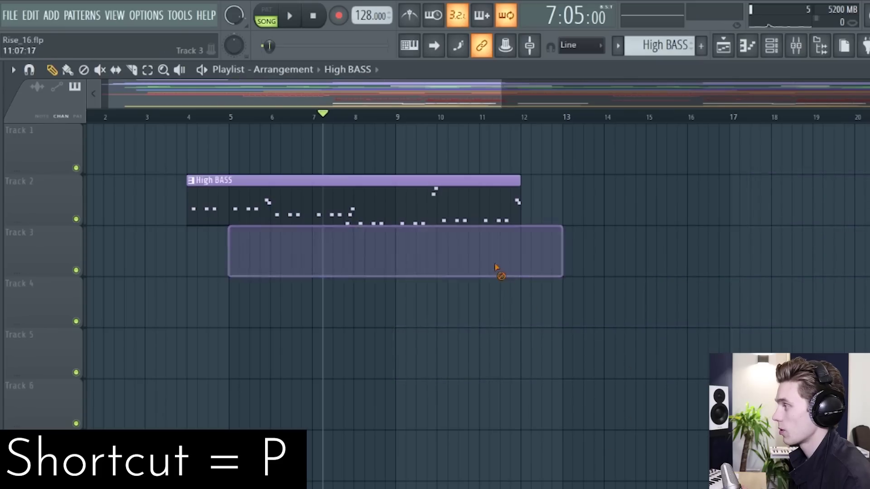
Step: Delete and restore the original Track 2 clip, then paint and remove repeated copies on Track 3
left_click(490, 222)
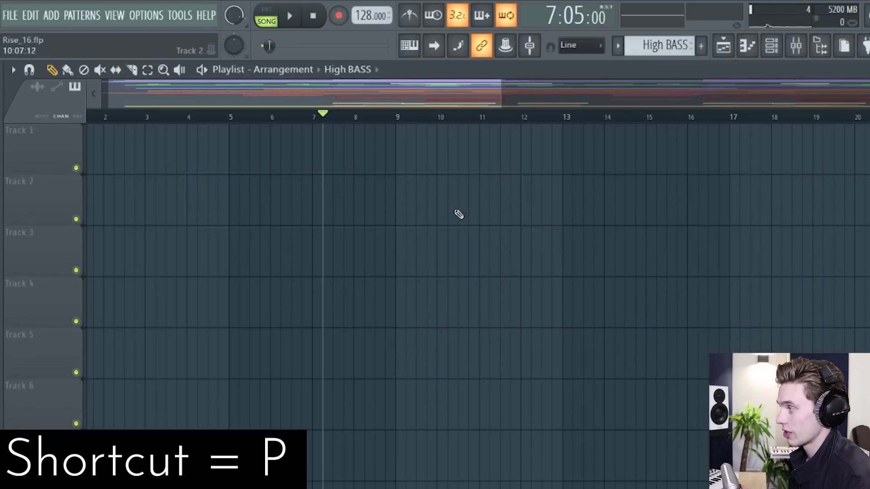
key("ctrl+z")
left_click(67, 69)
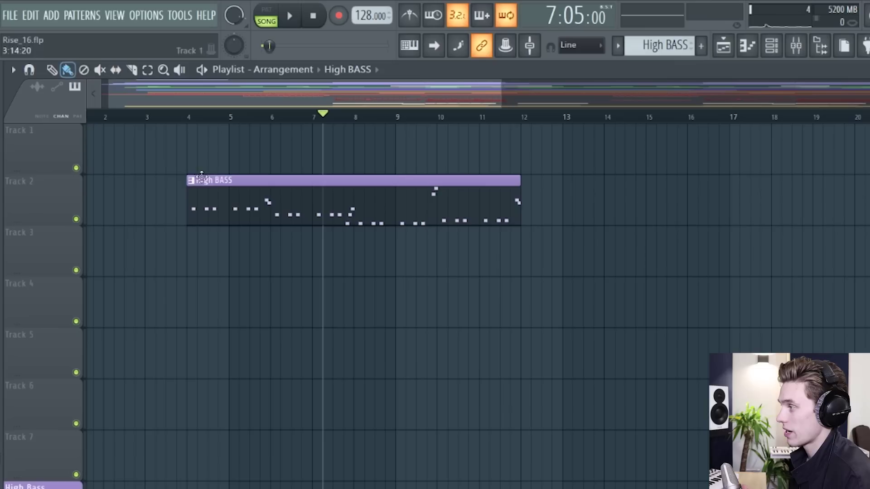
left_click(195, 249)
left_click_drag(534, 257, 864, 258)
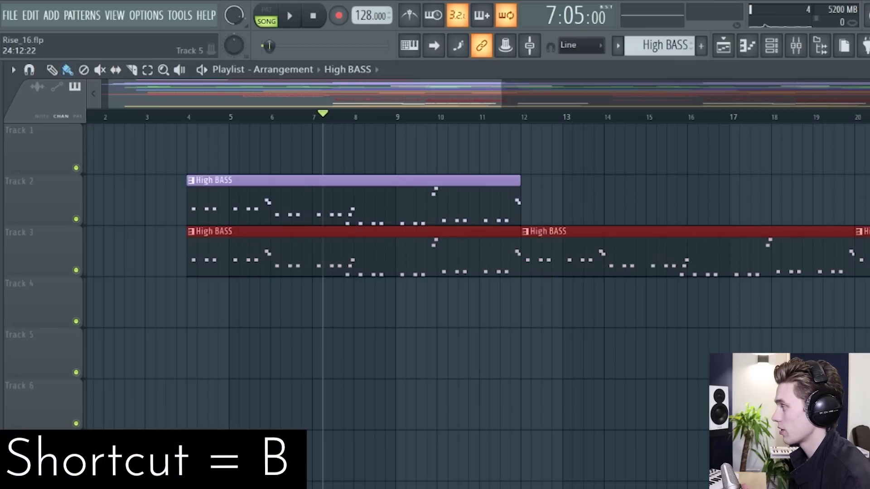
right_click(705, 266)
right_click(460, 266)
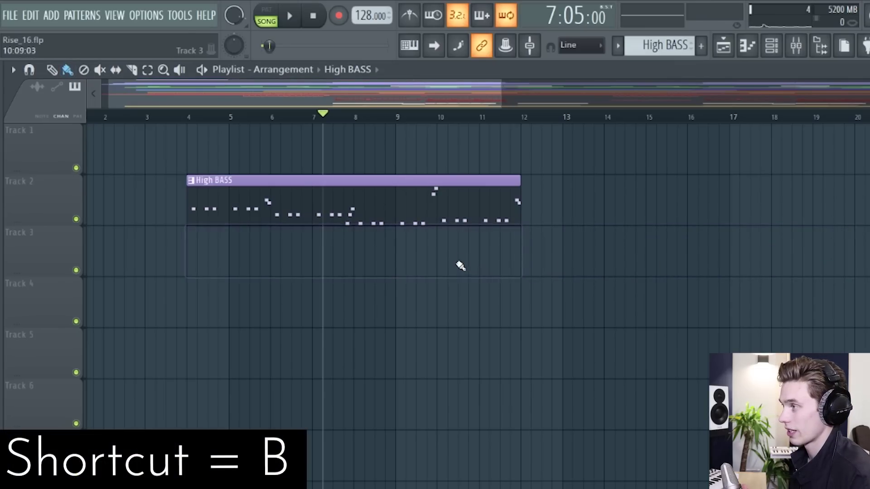
Step: Use the Mute tool to mute and then unmute the High BASS clip on Track 2
left_click(84, 70)
left_click(99, 71)
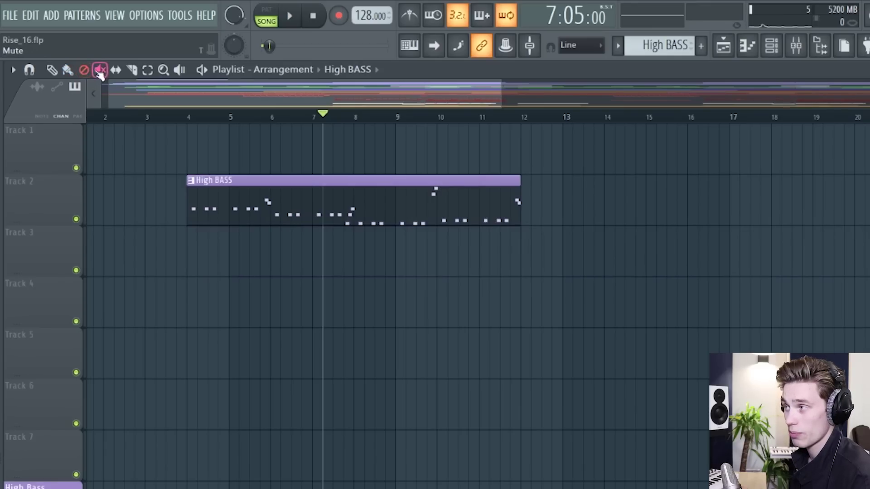
left_click(278, 187)
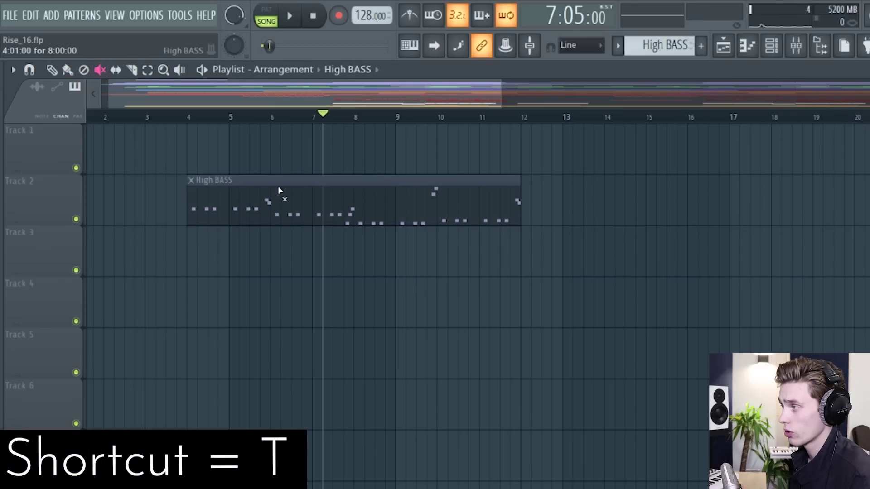
left_click(280, 190)
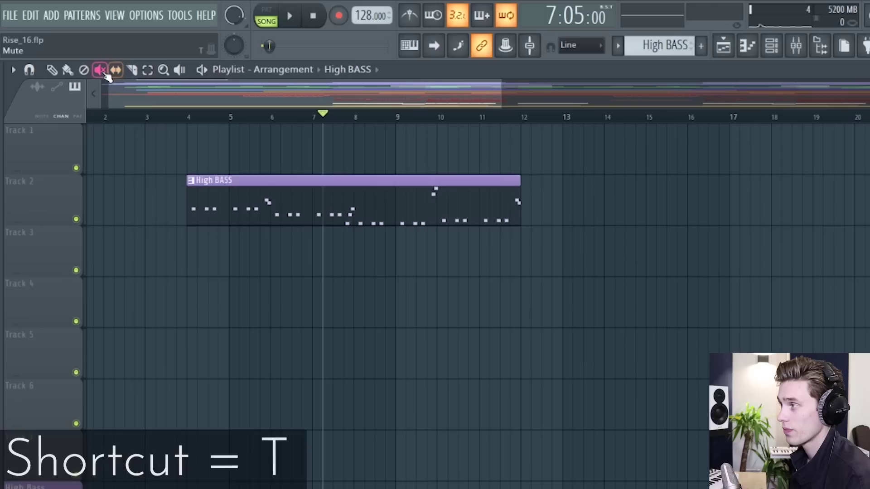
left_click(133, 71)
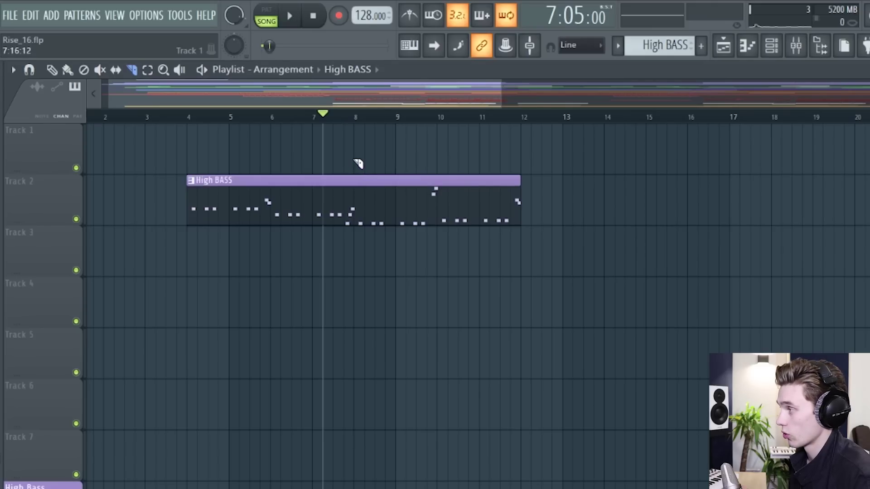
Step: Slice the High BASS clip at bar 8, ending back on the Draw tool
left_click_drag(359, 162, 358, 314)
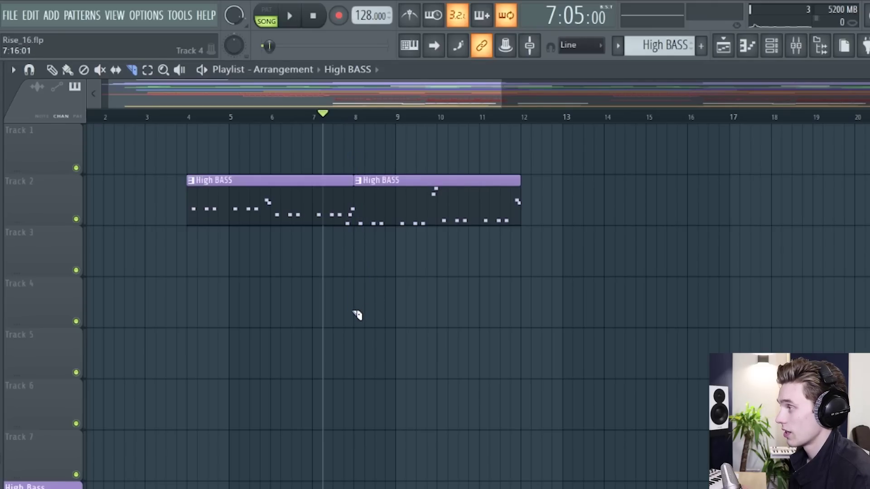
left_click(51, 70)
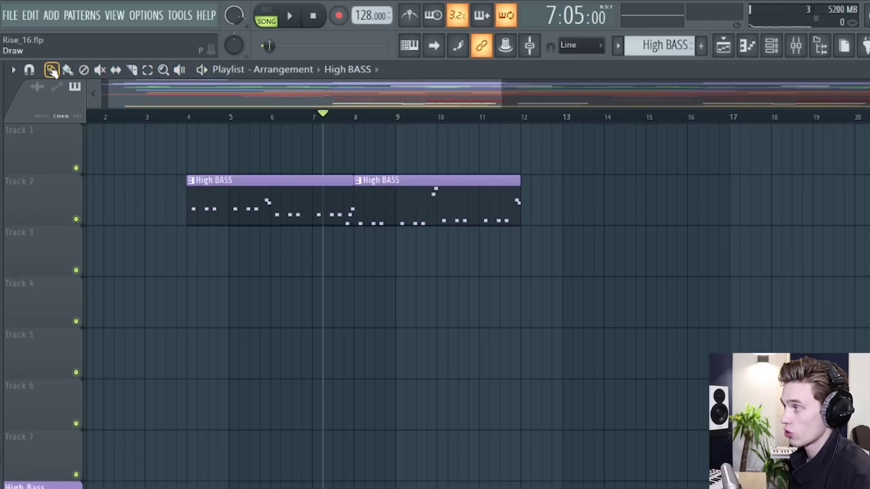
left_click(135, 73)
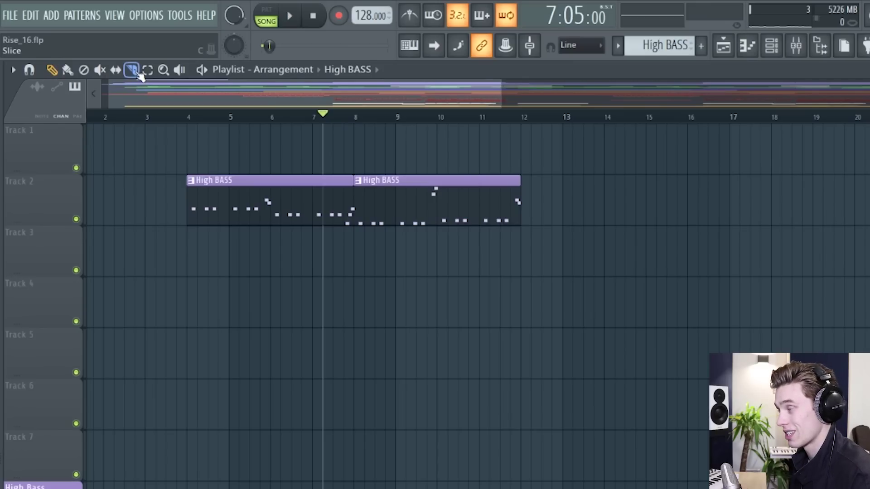
left_click(52, 70)
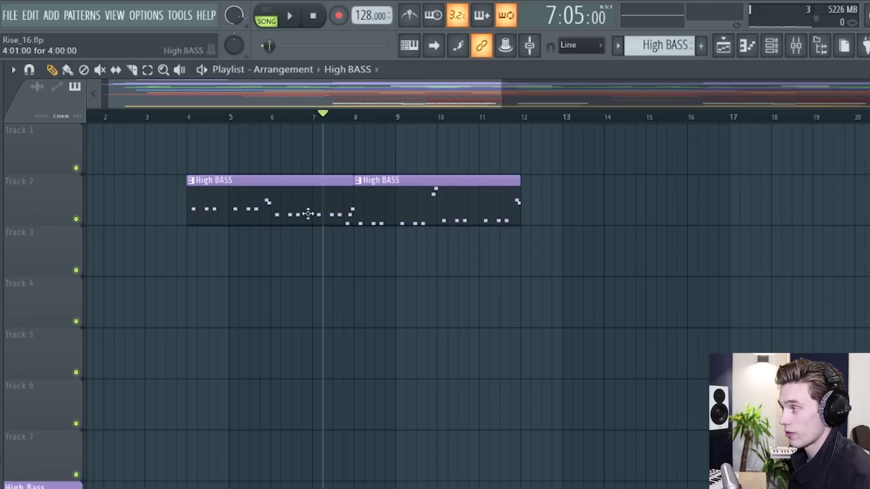
Step: Undo the split, stretch the High BASS clip to bar 13, then slice it back to end at bar 10
key("ctrl+z")
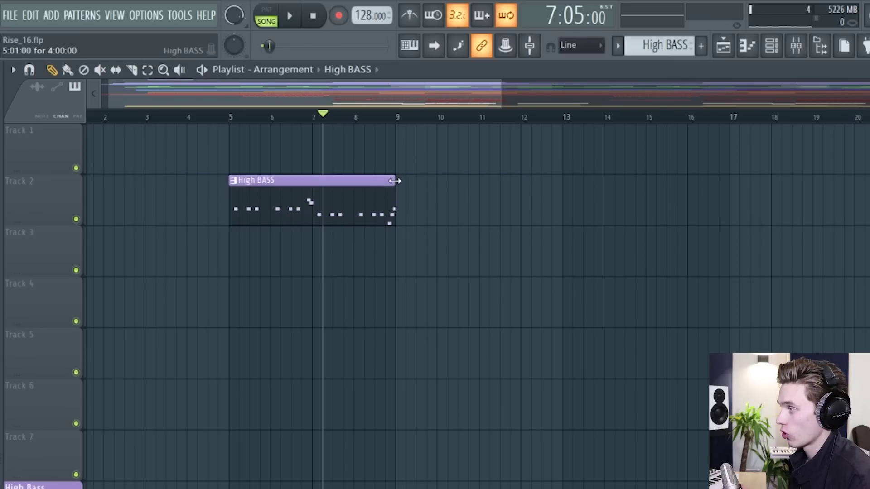
left_click_drag(396, 181, 561, 198)
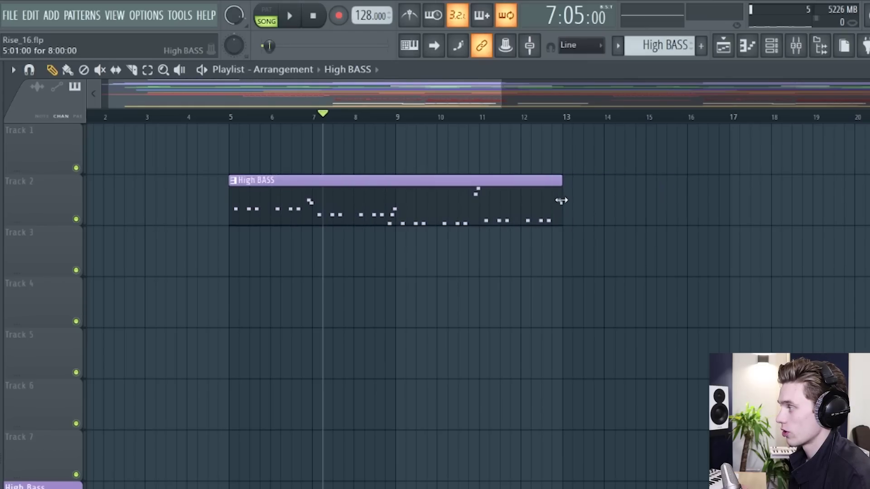
left_click(132, 70)
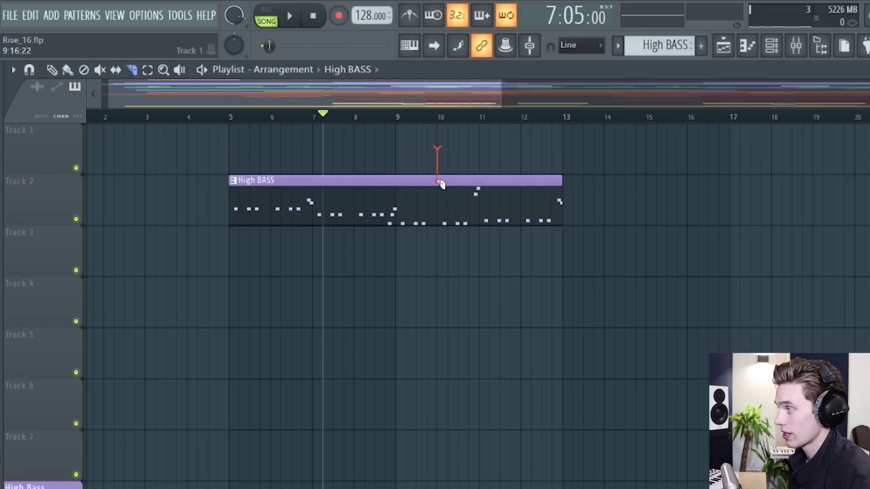
left_click_drag(438, 184, 446, 277)
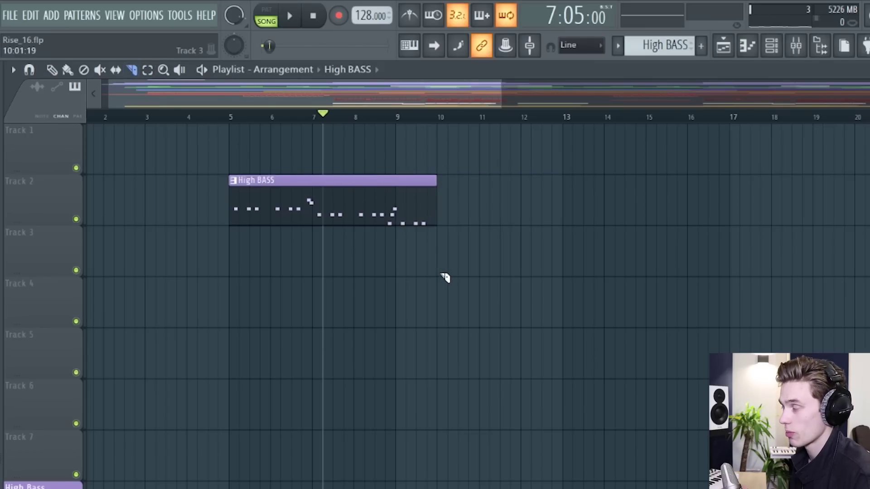
mouse_move(438, 152)
left_mouse_down()
mouse_move(421, 194)
mouse_move(481, 285)
mouse_move(447, 274)
mouse_move(322, 311)
mouse_move(278, 258)
mouse_move(409, 285)
mouse_move(327, 282)
mouse_move(370, 280)
mouse_move(344, 338)
mouse_move(248, 270)
mouse_move(451, 290)
mouse_move(330, 230)
mouse_move(334, 295)
mouse_move(412, 225)
mouse_move(366, 246)
mouse_move(450, 166)
left_mouse_up()
Step: Move the High BASS clip down from Track 2 to Track 4
key("p")
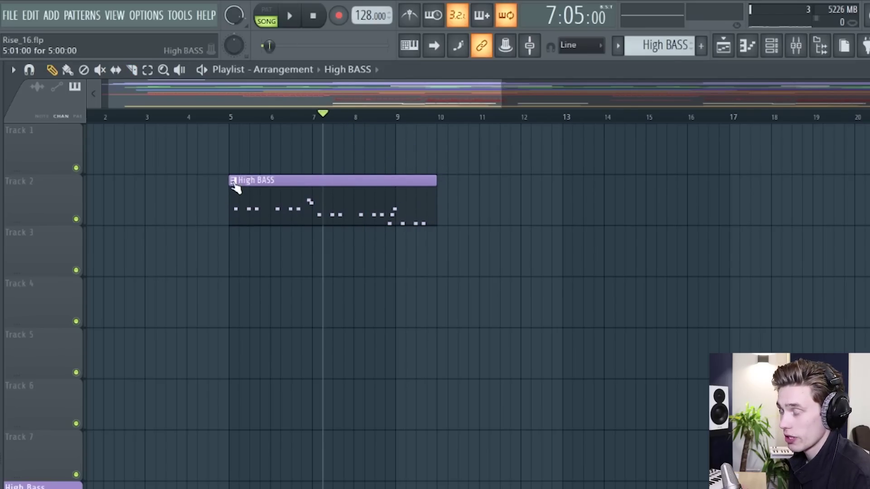
left_click(233, 181)
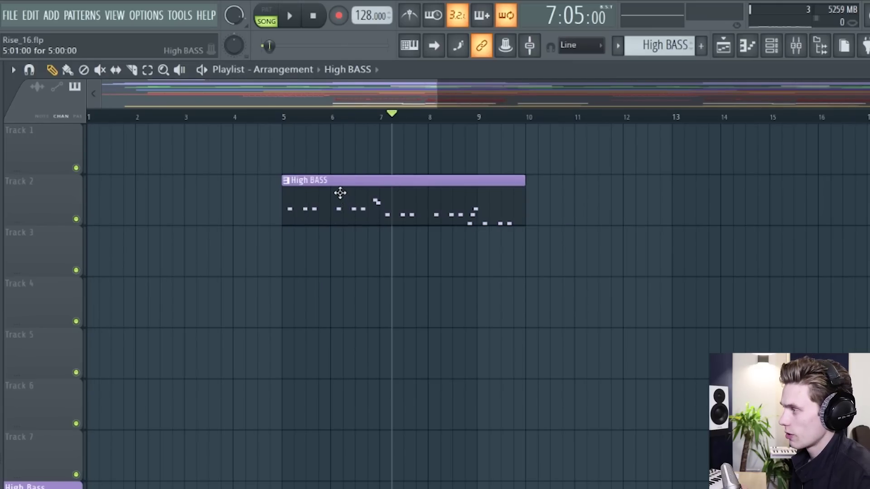
mouse_move(340, 192)
left_mouse_down()
mouse_move(462, 194)
mouse_move(339, 208)
left_mouse_up()
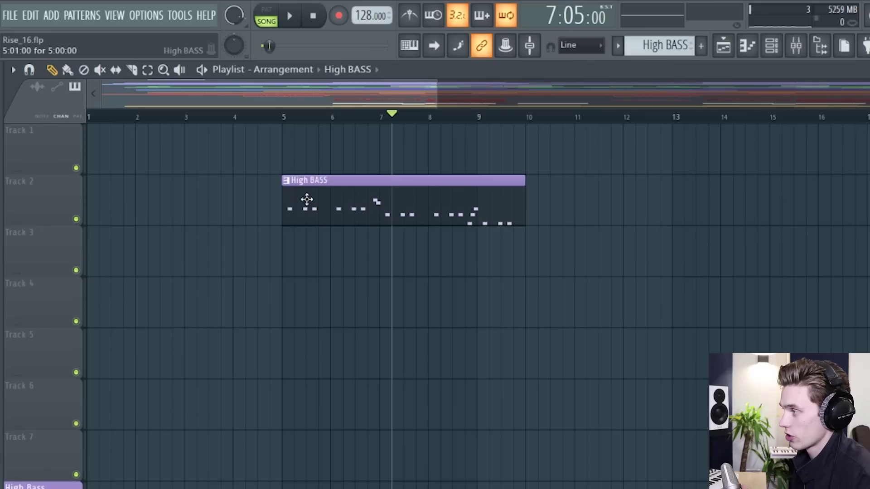
left_click_drag(307, 196, 303, 304)
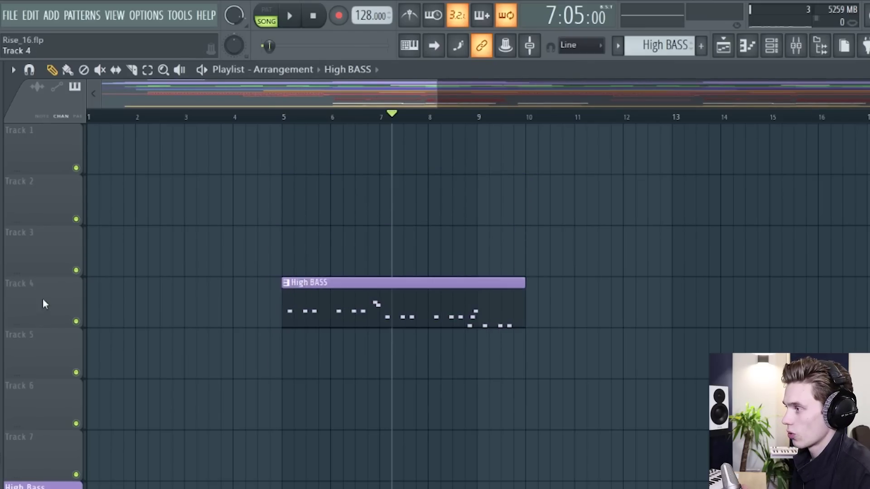
Step: Add a High BASS copy on Track 3 at bar 5 and a guitar clip on Track 4 after bar 10
left_click(284, 248)
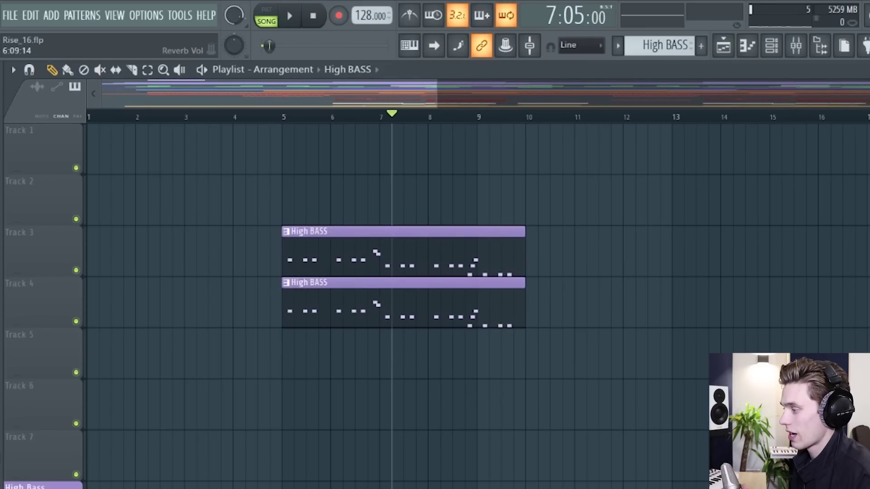
key("KP_Add")
left_click(553, 305)
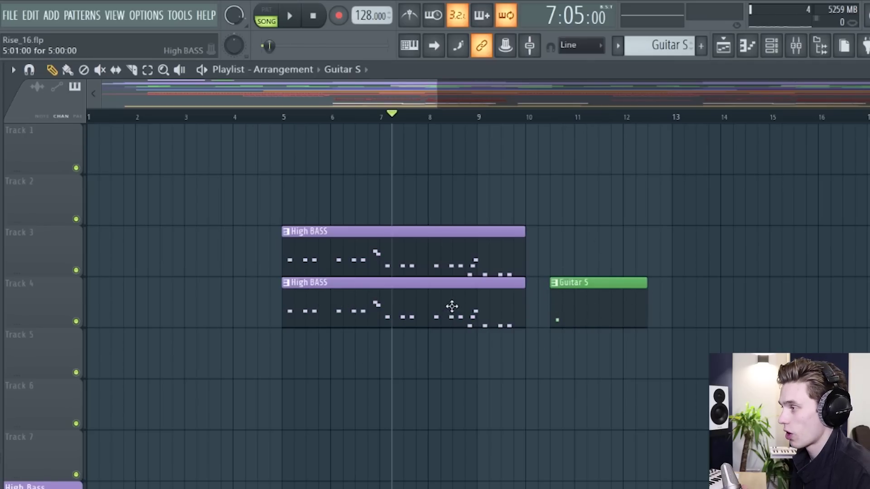
Step: Delete the guitar and High BASS clips from Track 4 and reselect the High BASS pattern
right_click(576, 322)
right_click(419, 301)
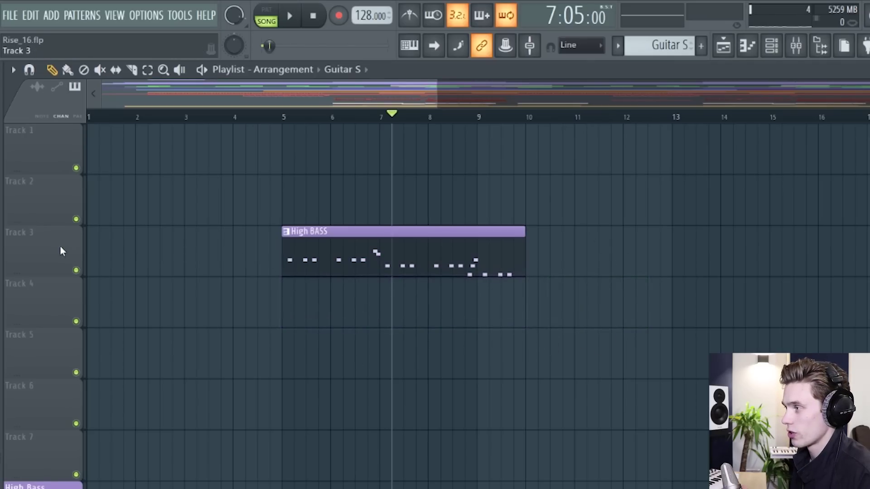
left_click(342, 251)
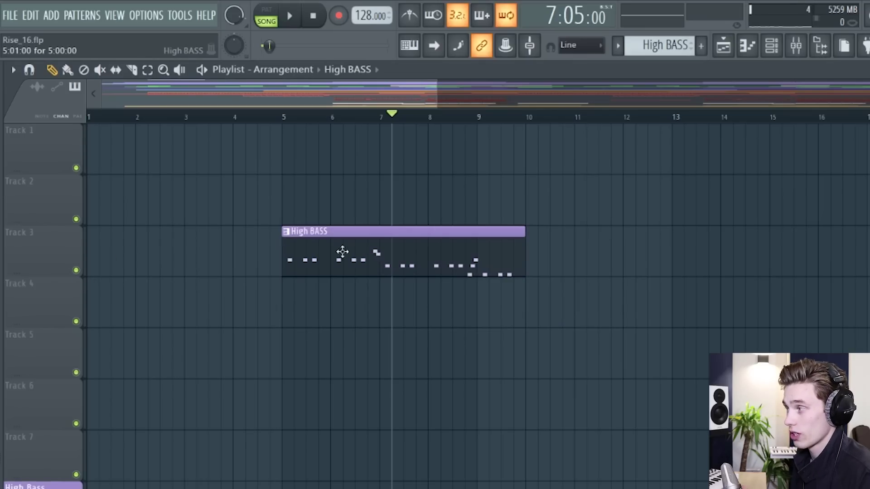
Step: Rename Track 3 to High Bass with a purple colour, then auto-name it after its clip
right_click(45, 248)
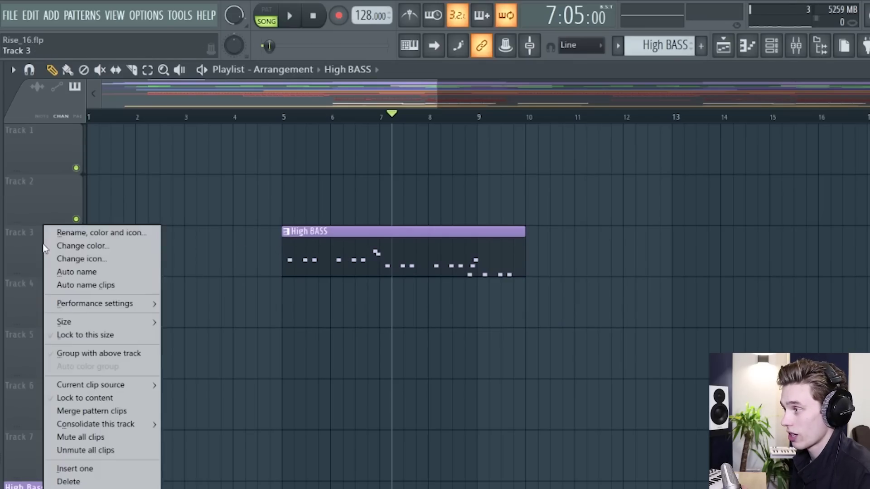
left_click(79, 233)
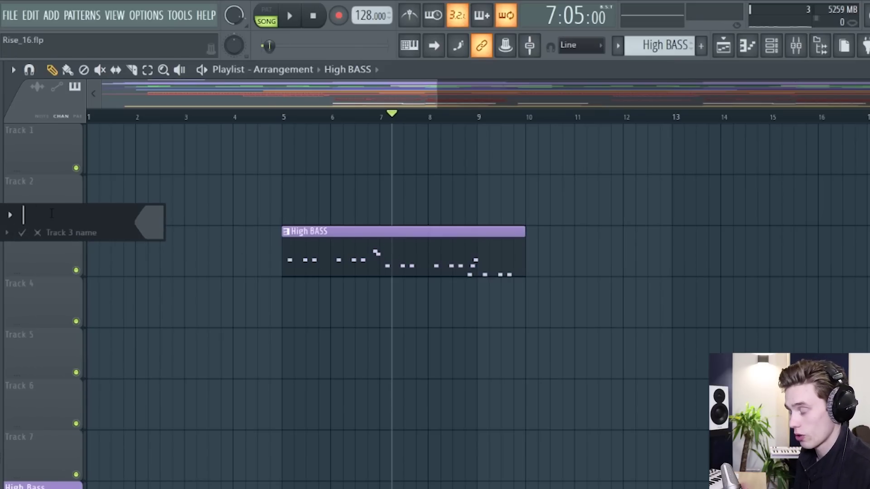
type("High ")
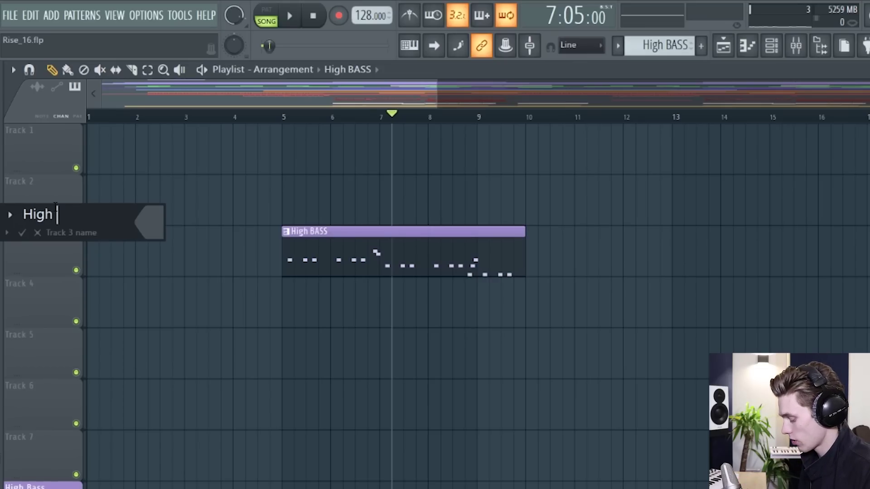
type("Bass")
left_click(146, 221)
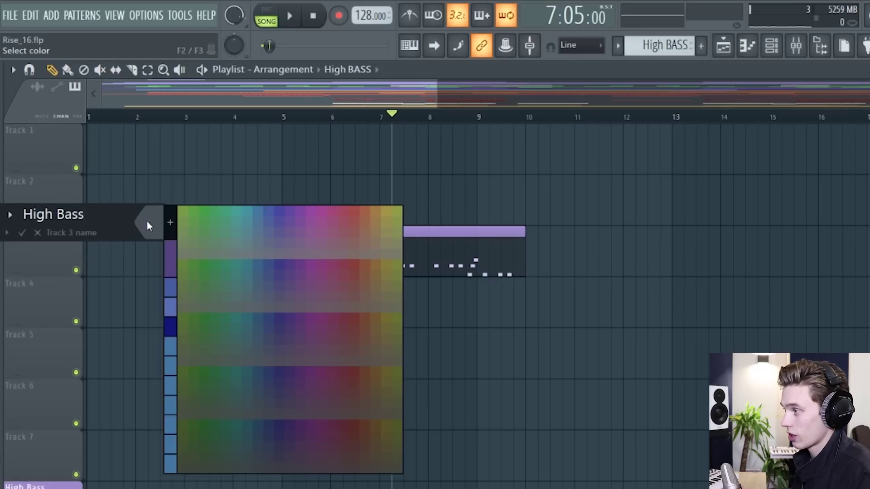
left_click(170, 262)
key("Return")
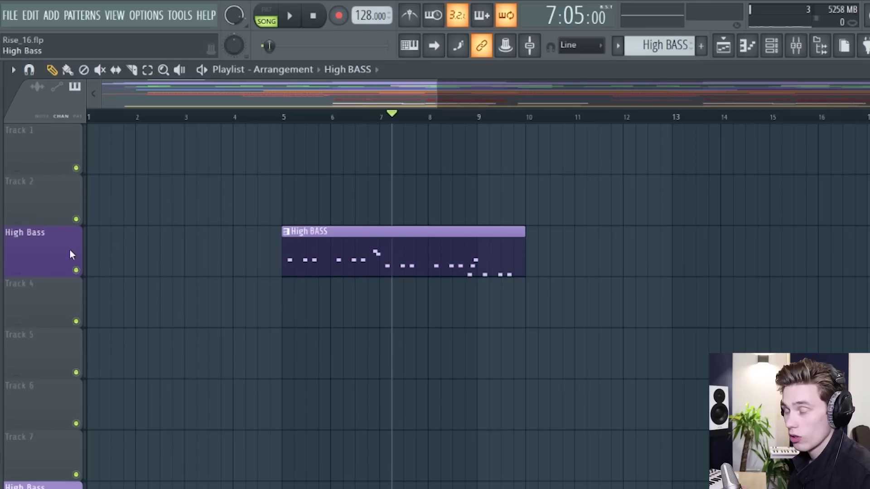
right_click(50, 241)
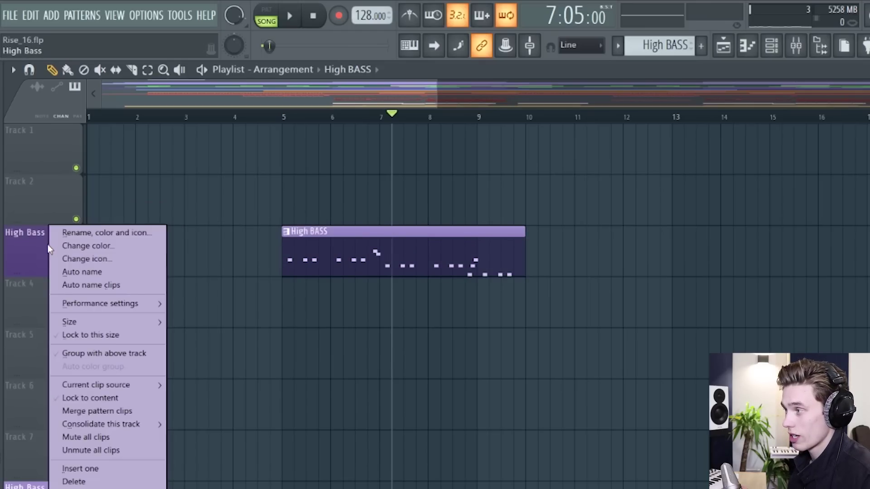
left_click(85, 273)
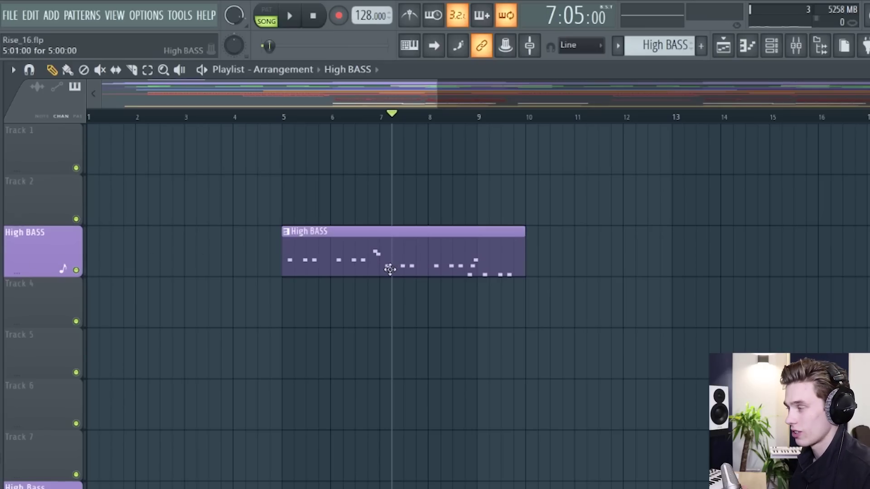
Step: Group Track 4 with the High BASS track above it
scroll(394, 344, "down", 4)
scroll(297, 286, "up", 2)
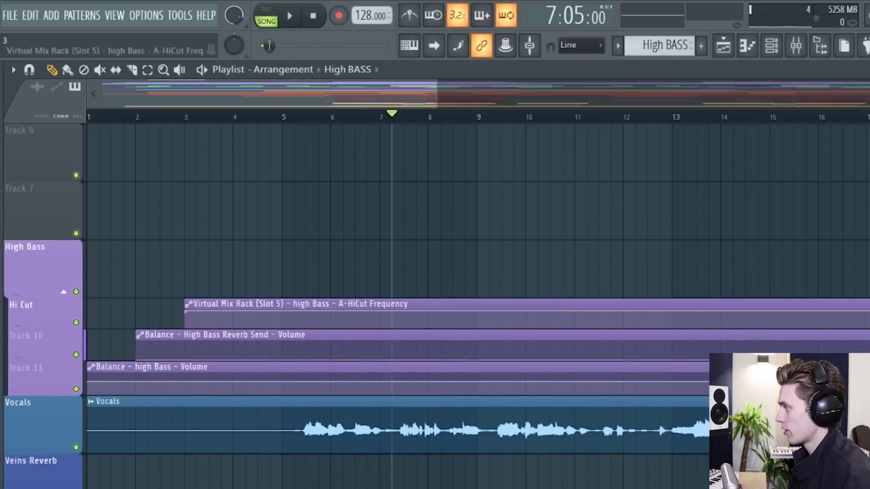
scroll(394, 344, "up", 2)
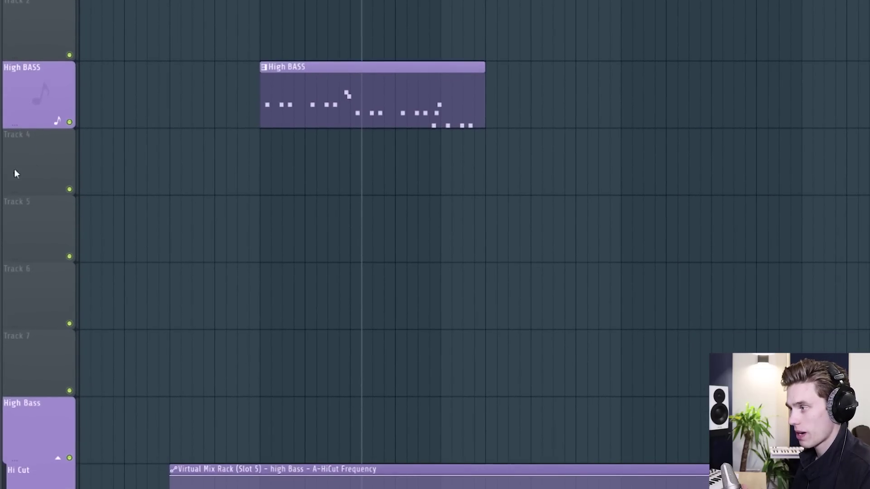
right_click(39, 143)
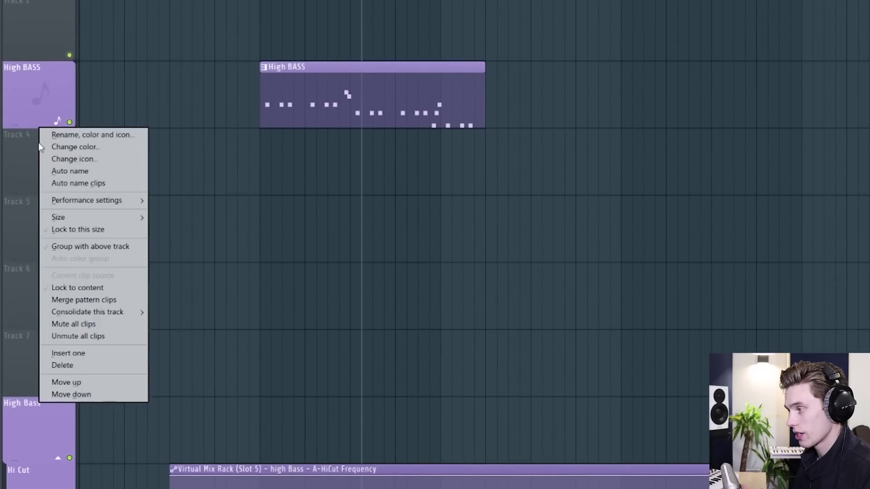
left_click(59, 250)
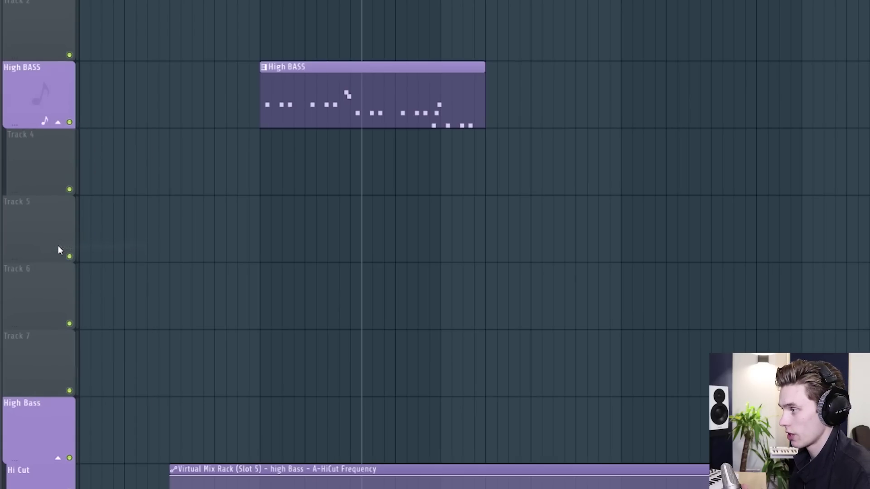
Step: Insert another track into the High BASS group, colour the group purple, and place a High BASS clip
right_click(43, 155)
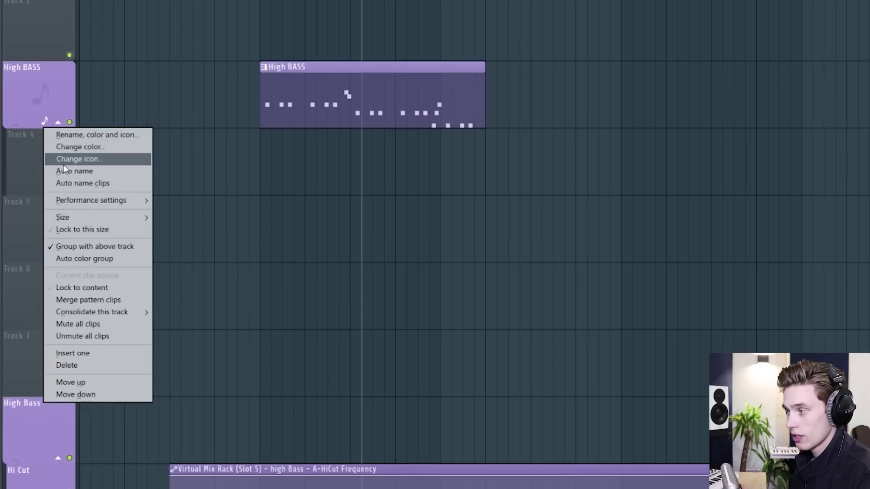
left_click(82, 355)
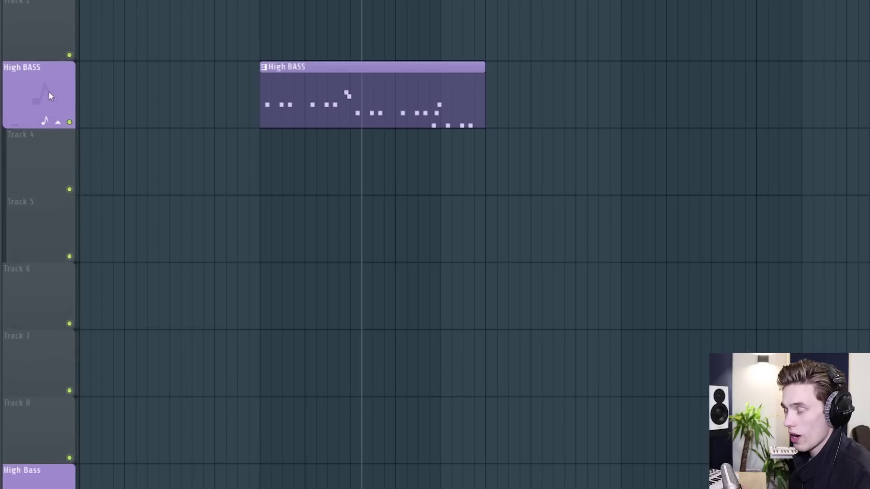
right_click(37, 94)
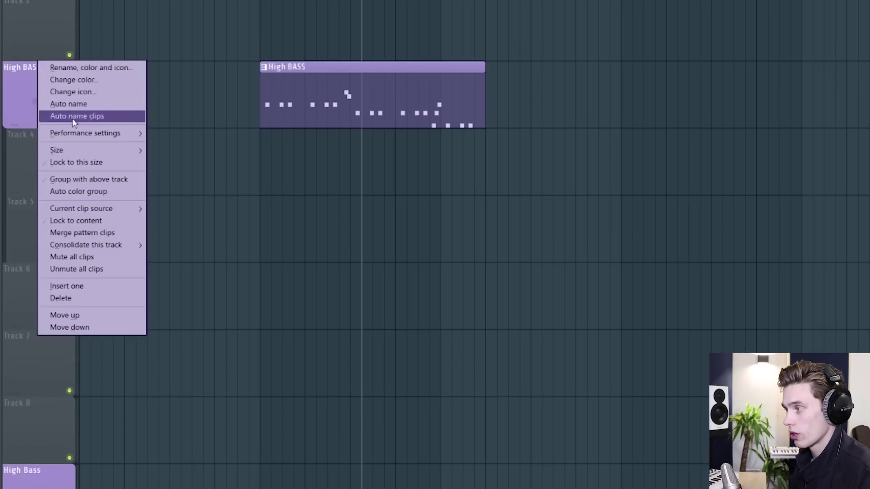
left_click(92, 194)
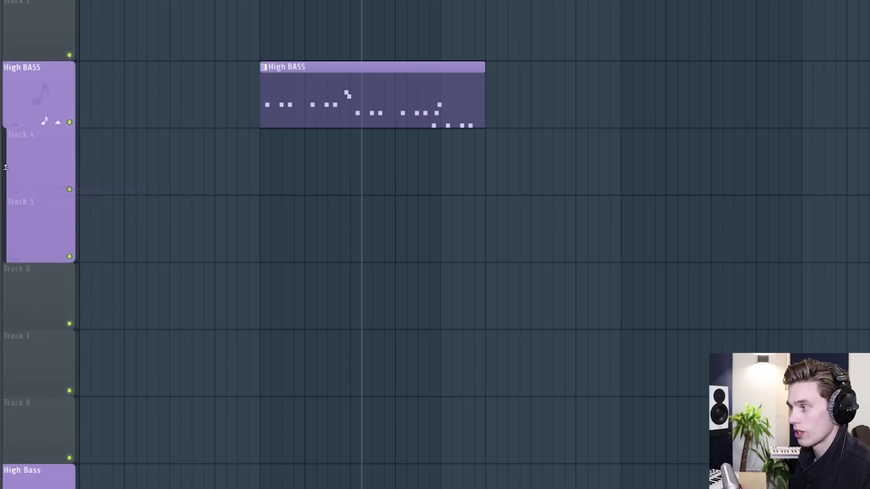
left_click(539, 189)
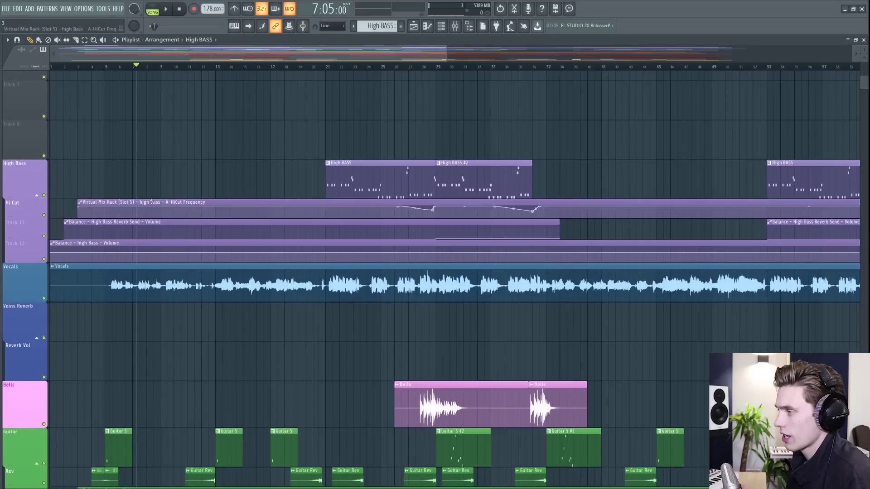
Step: Collapse the High Bass track group, restoring the Vocals clip deleted along the way
left_click(36, 196)
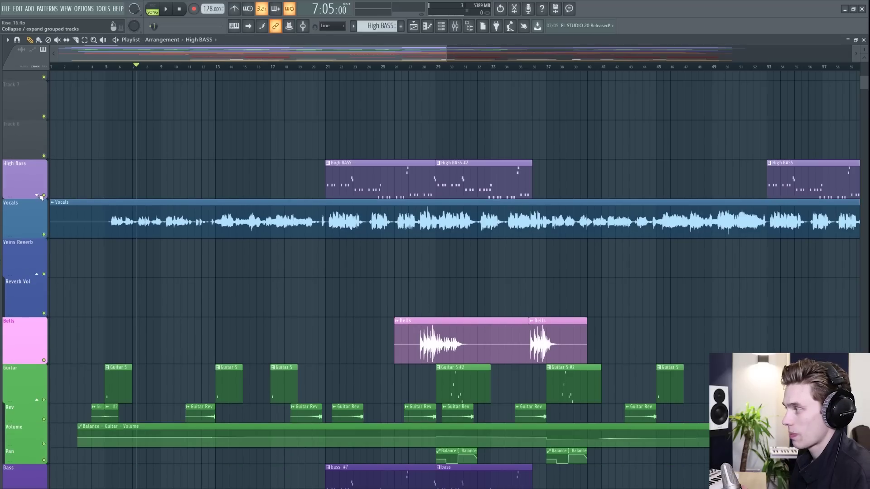
left_click(37, 196)
left_click(37, 196)
left_click(37, 195)
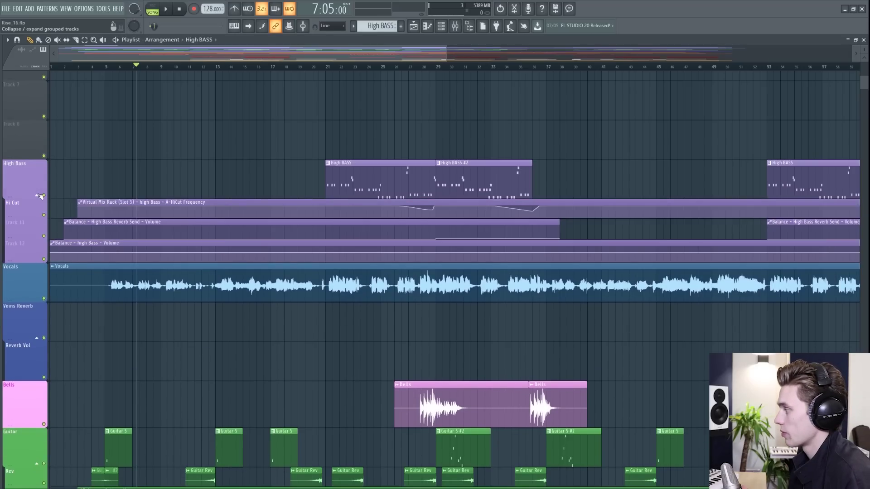
left_click(37, 196)
right_click(590, 202)
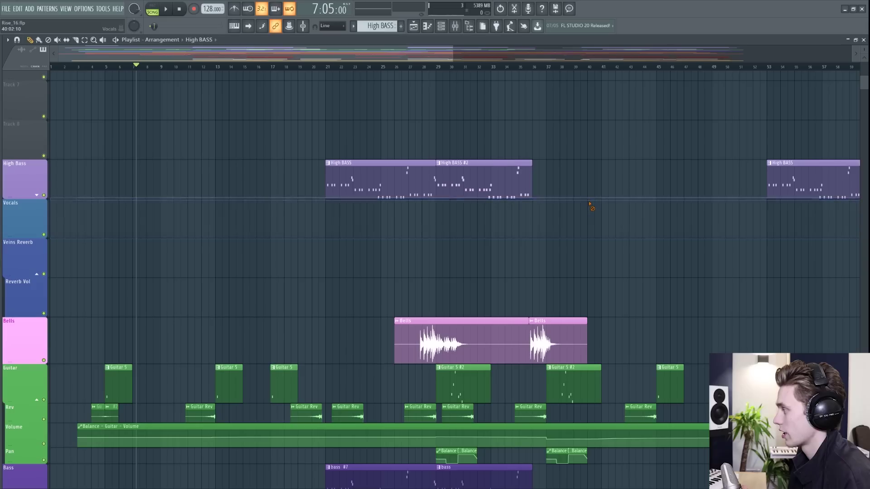
key("ctrl+z")
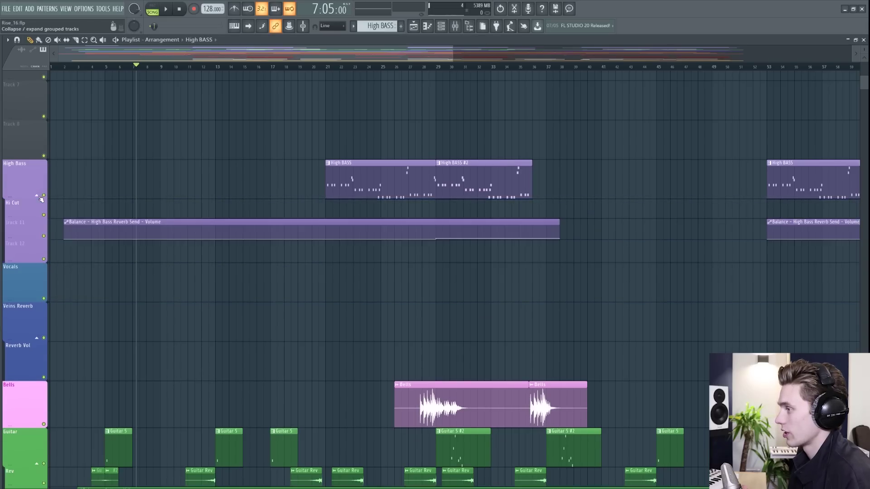
left_click(37, 195)
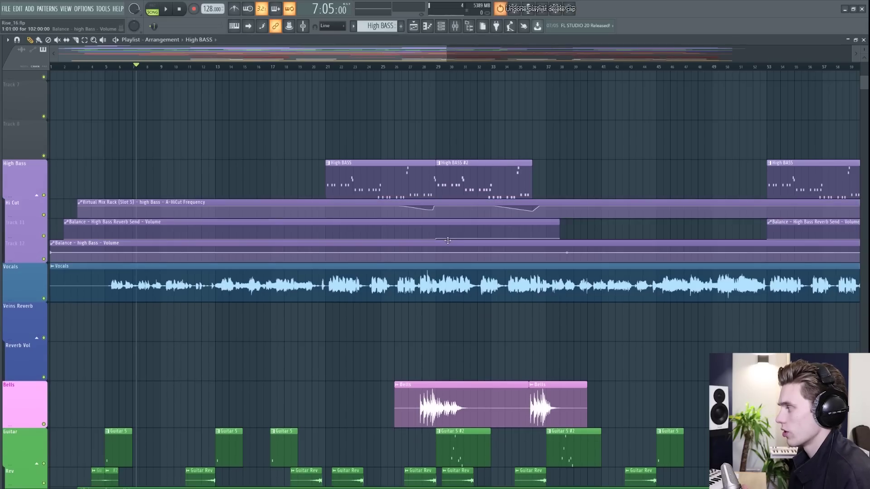
left_click(38, 196)
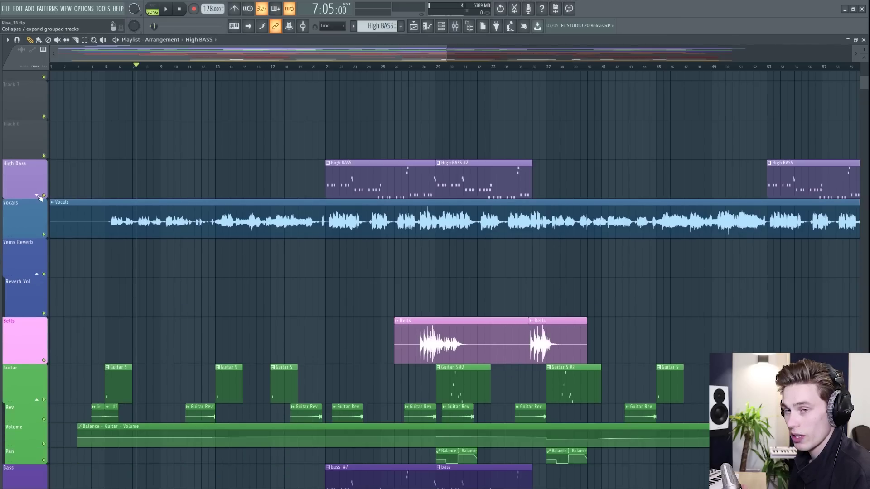
Step: Collapse the Guitar, Bit Crush, Kick, Lead Trem and Chorus groups, then nudge the High BASS clip
scroll(276, 72, "down", 3)
scroll(204, 248, "down", 5)
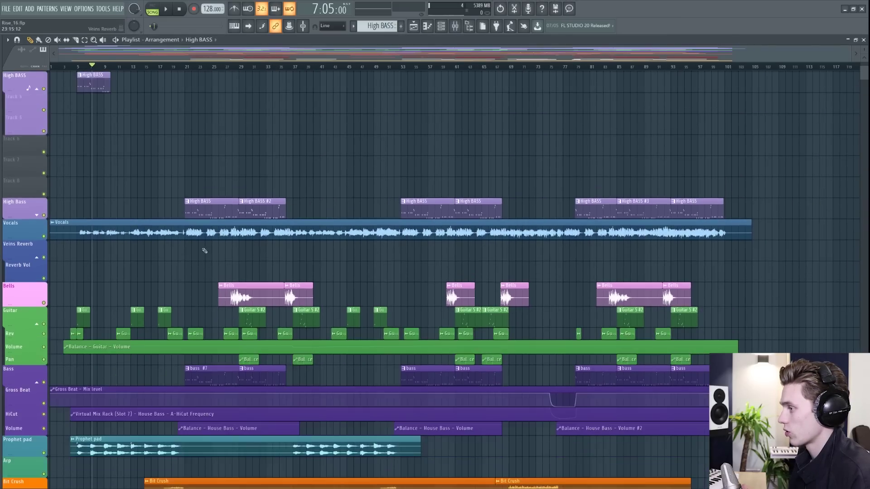
left_click(37, 218)
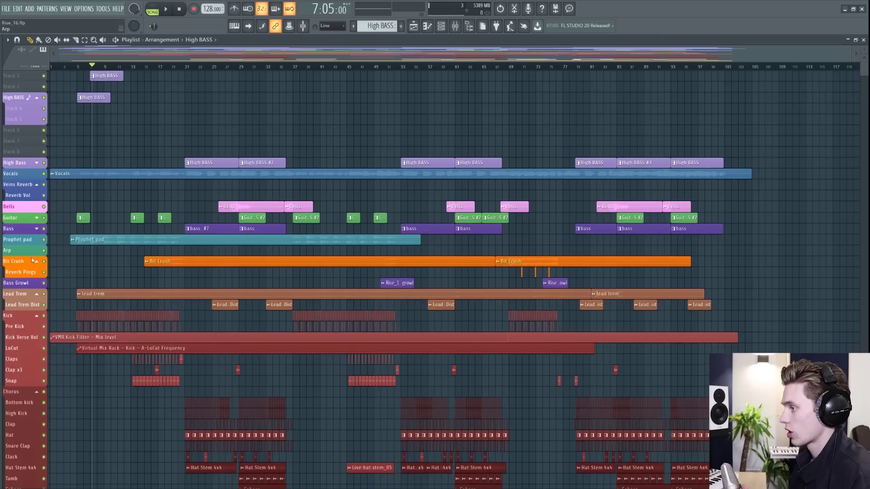
left_click(37, 261)
left_click(37, 304)
left_click(37, 282)
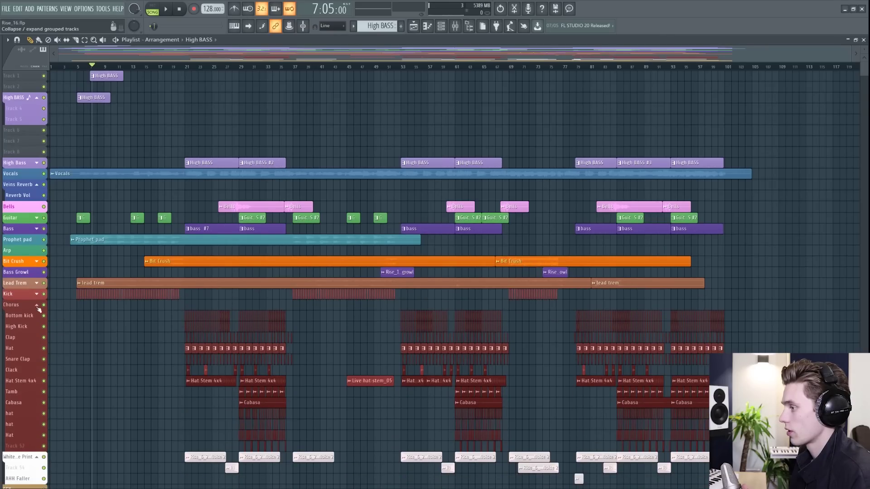
left_click(37, 304)
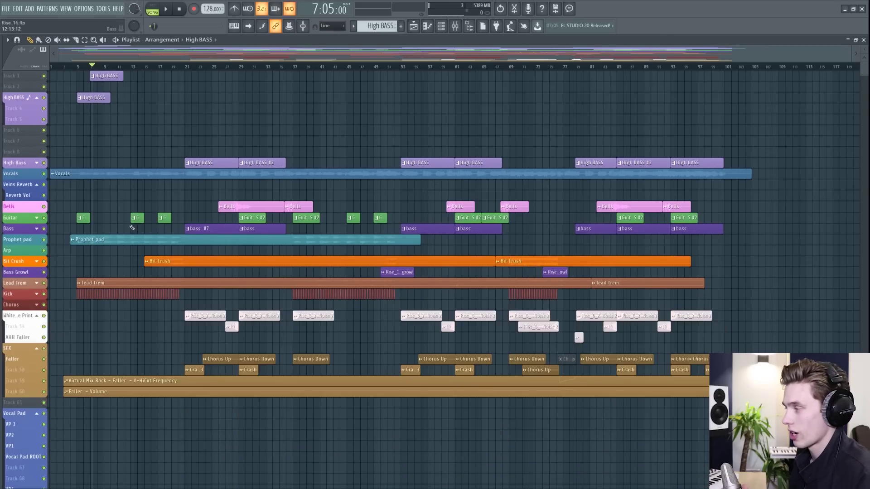
scroll(135, 79, "up", 5)
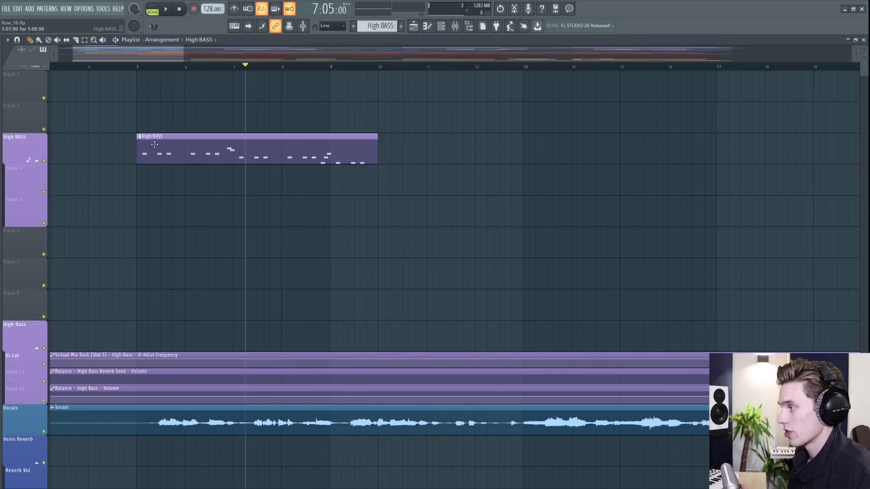
mouse_move(154, 144)
left_mouse_down()
mouse_move(256, 141)
mouse_move(144, 139)
left_mouse_up()
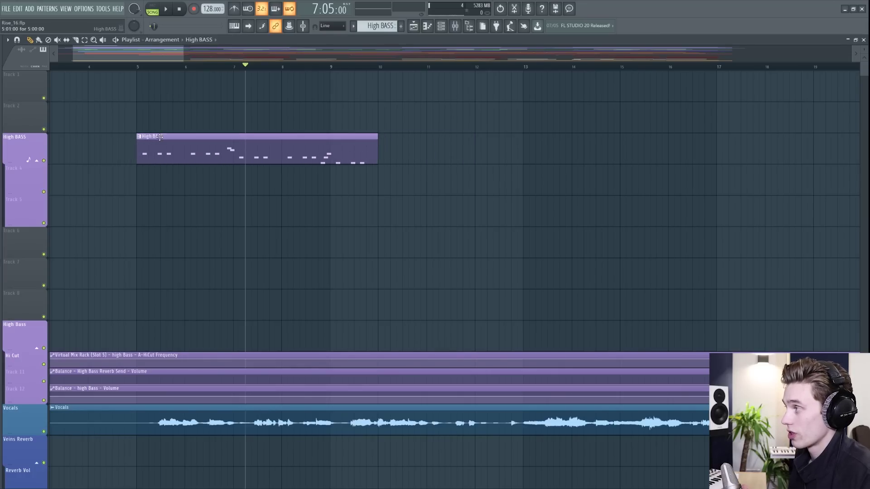
Step: Set snap to 1/4 beat and move the High BASS clip one beat later
left_click(342, 26)
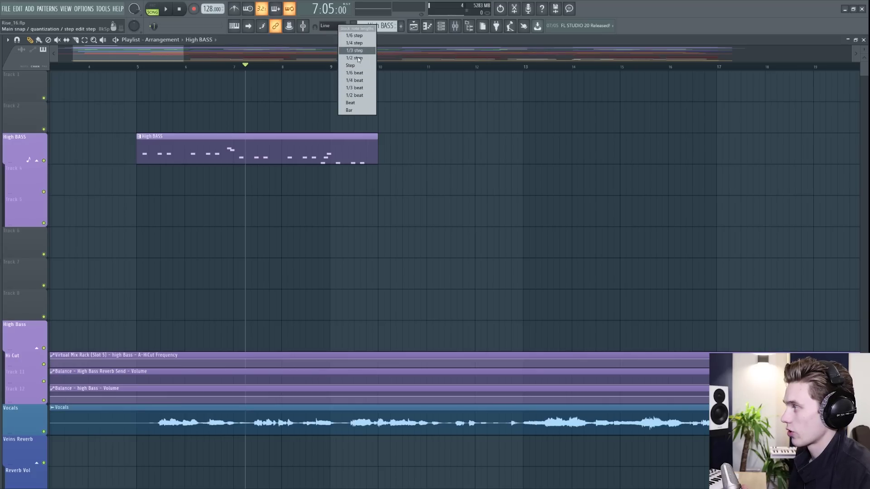
left_click(361, 81)
mouse_move(155, 141)
left_mouse_down()
mouse_move(184, 143)
mouse_move(159, 143)
left_mouse_up()
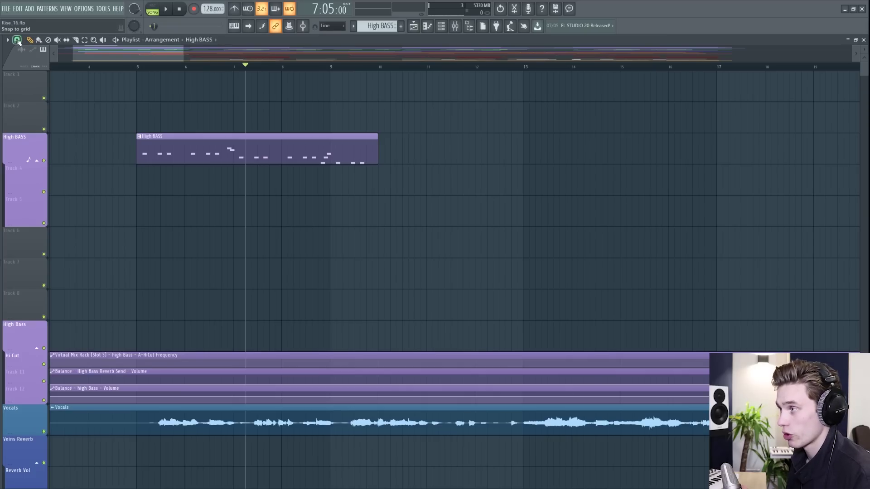
Step: Set snap to (none) and drag the High BASS clip slightly off-grid after bar 5
left_click(17, 40)
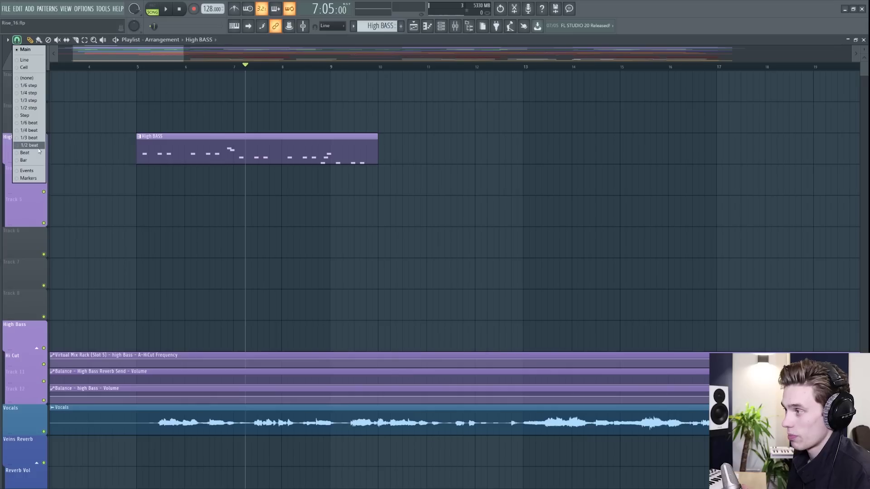
left_click(25, 80)
scroll(135, 64, "up", 3)
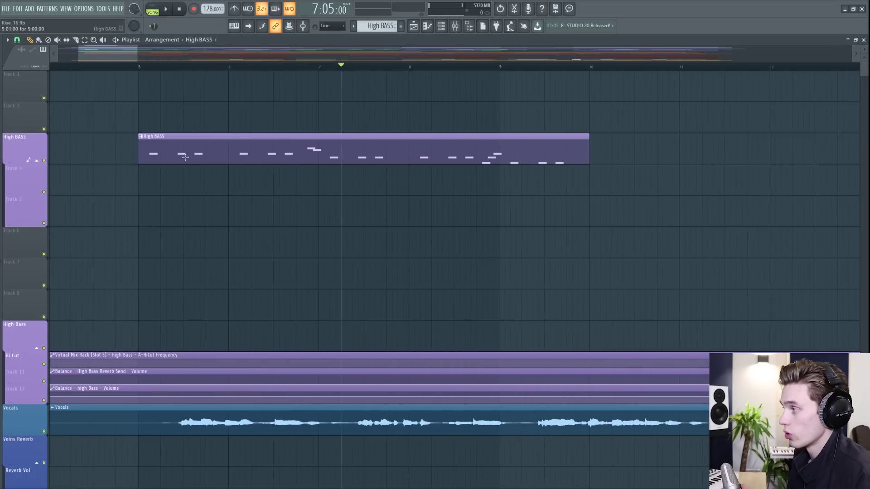
left_click_drag(167, 149, 185, 156)
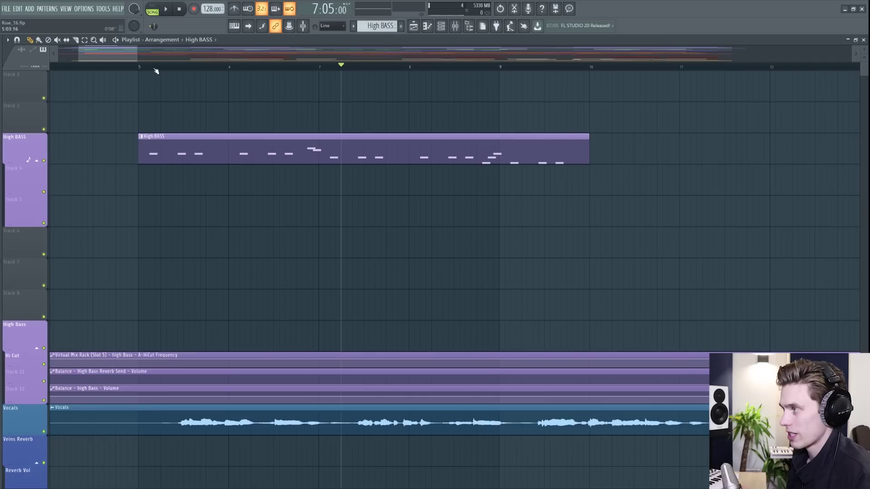
scroll(156, 69, "down", 3)
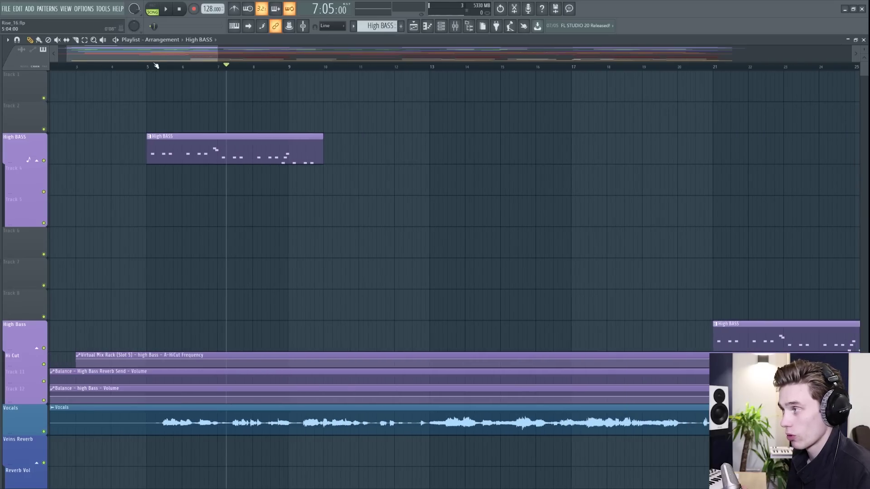
scroll(155, 67, "up", 3)
scroll(158, 70, "up", 2)
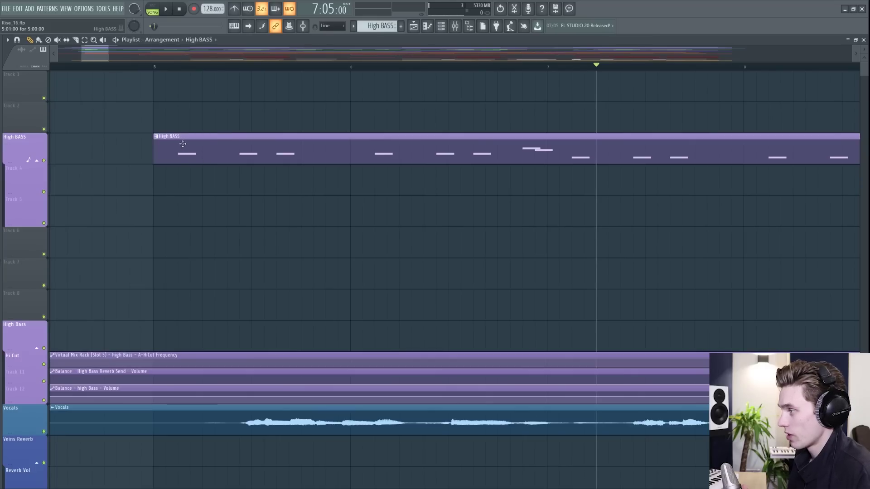
mouse_move(187, 141)
left_mouse_down()
mouse_move(220, 150)
mouse_move(184, 147)
left_mouse_up()
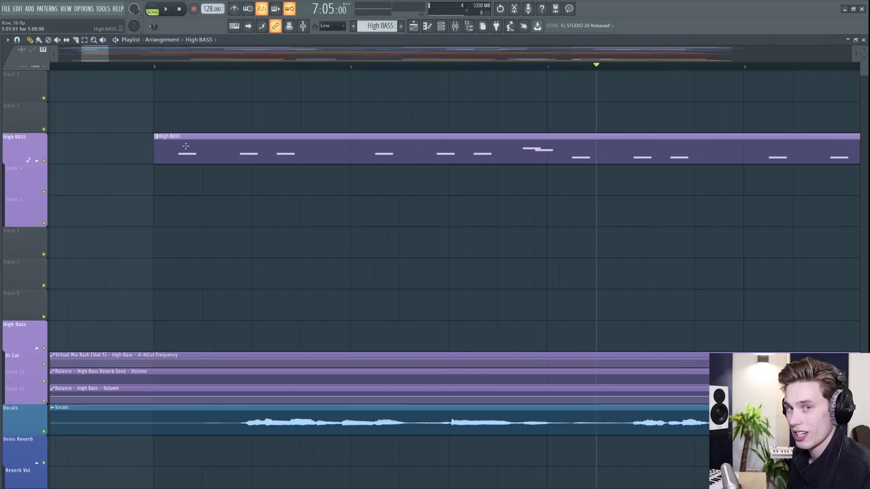
scroll(167, 124, "down", 3)
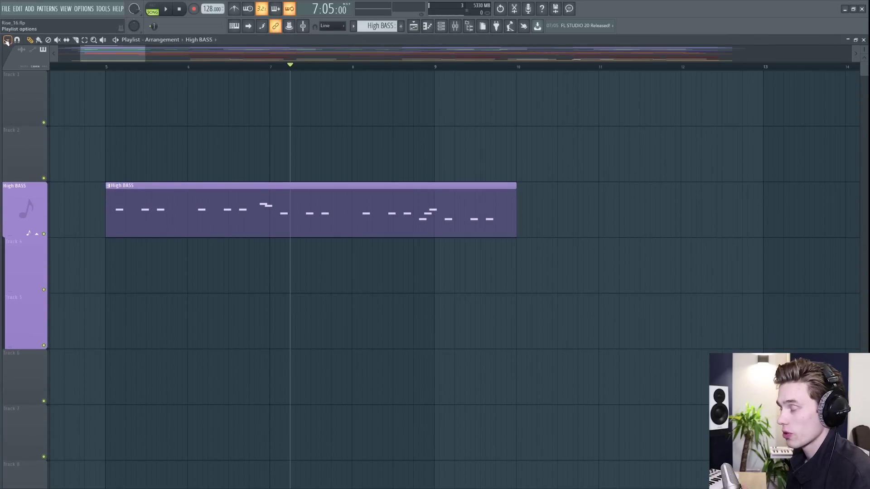
Step: Set the playlist's Behind clips background to Nothing
left_click(8, 40)
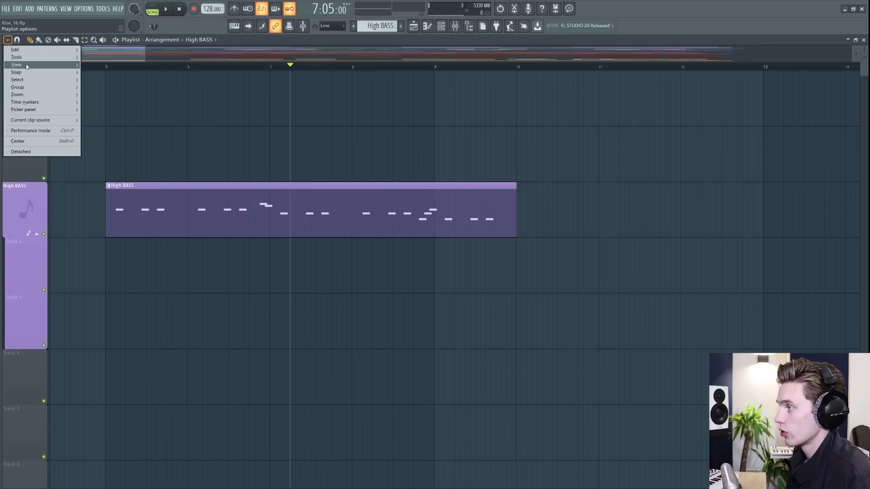
mouse_move(27, 67)
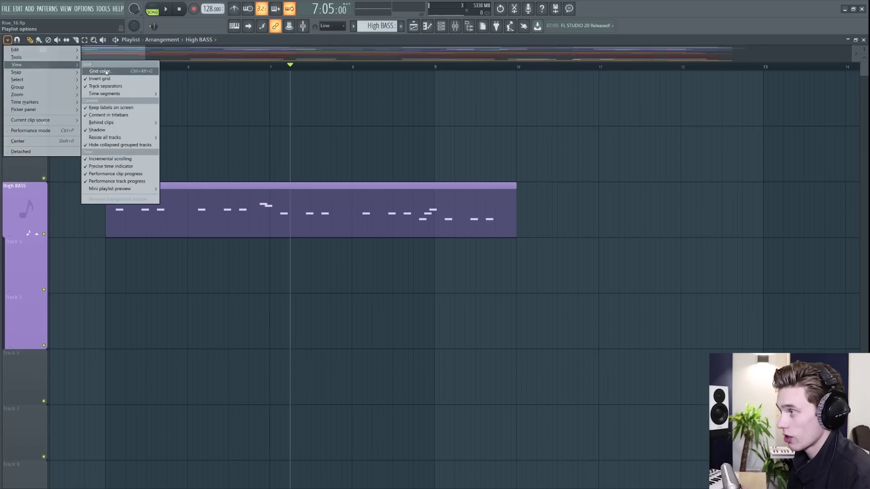
mouse_move(117, 125)
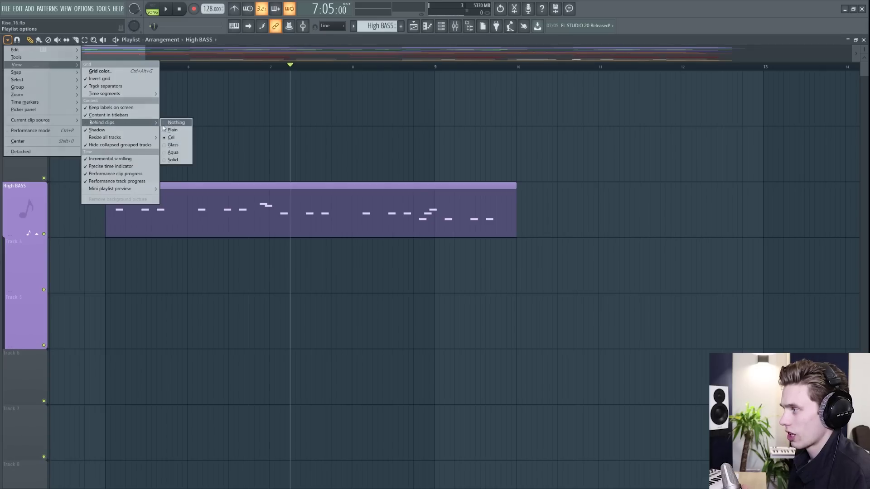
left_click(176, 122)
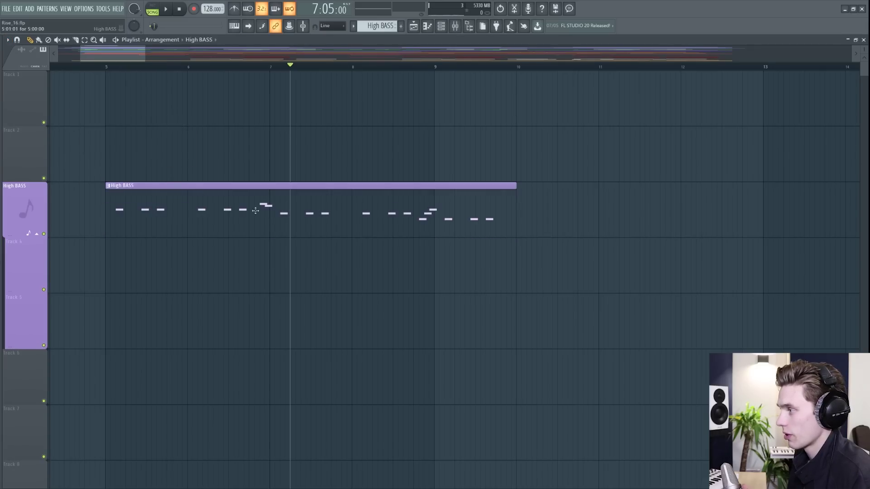
Step: Switch the Behind clips background to Aqua
left_click(8, 40)
left_click(176, 153)
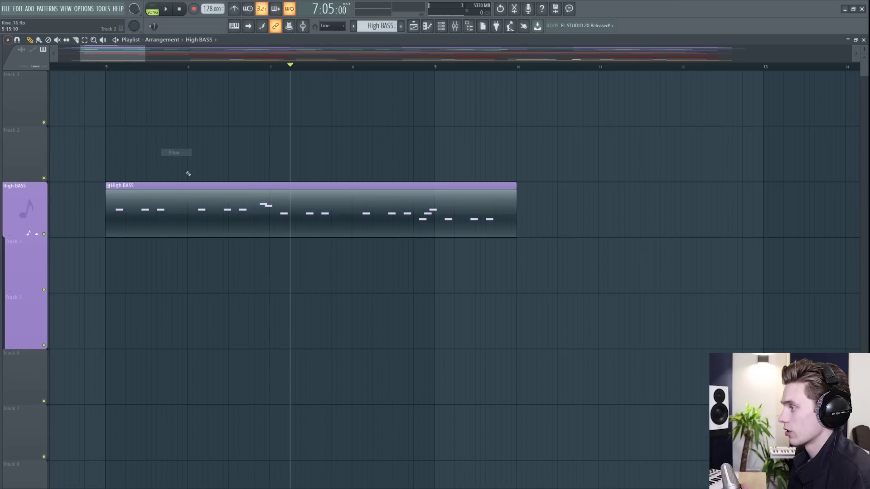
left_click(9, 39)
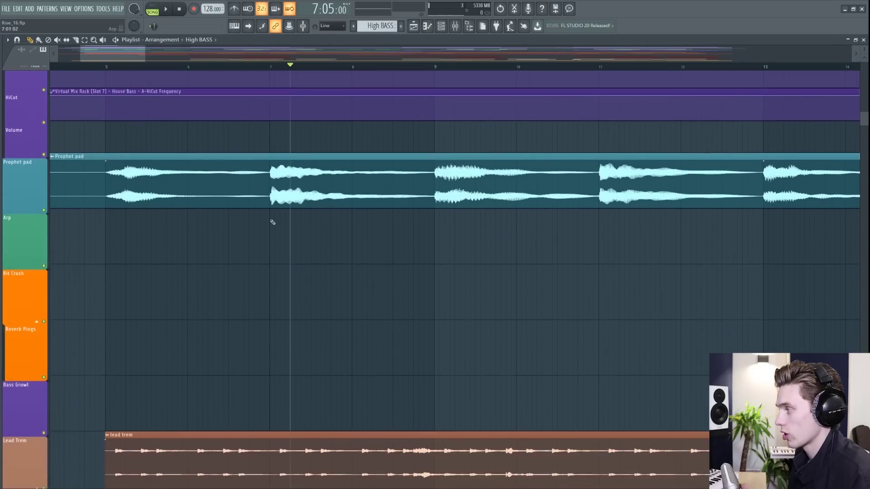
scroll(267, 222, "up", 5)
scroll(268, 222, "down", 4)
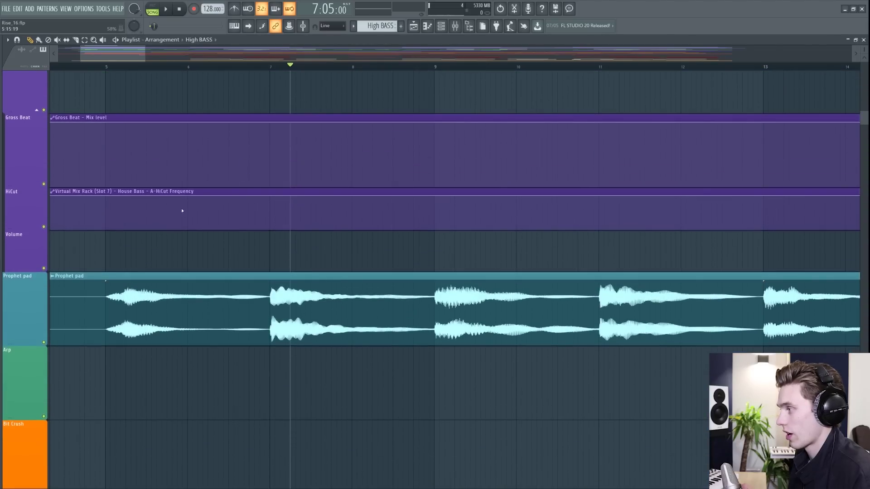
scroll(193, 213, "down", 2)
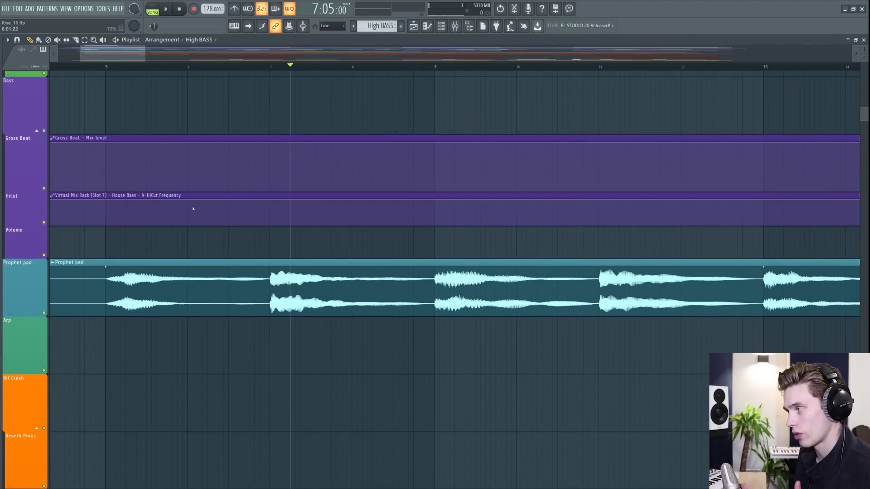
scroll(194, 209, "up", 6)
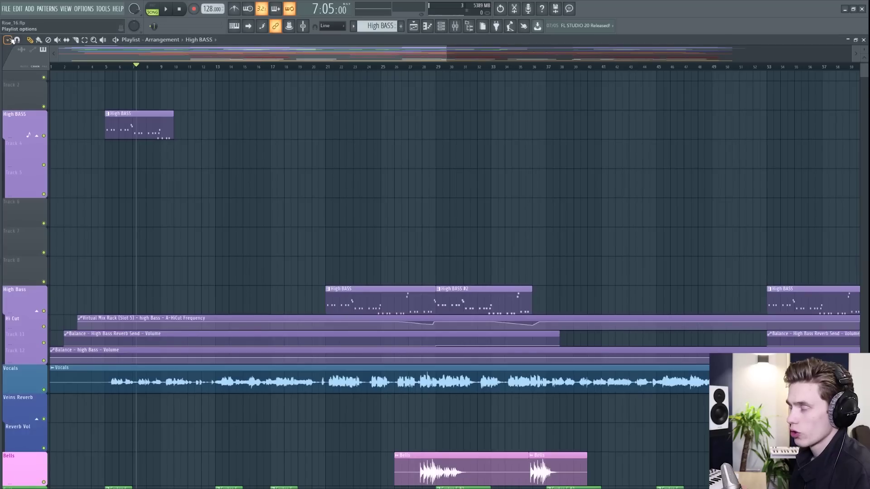
left_click(8, 40)
left_click(7, 39)
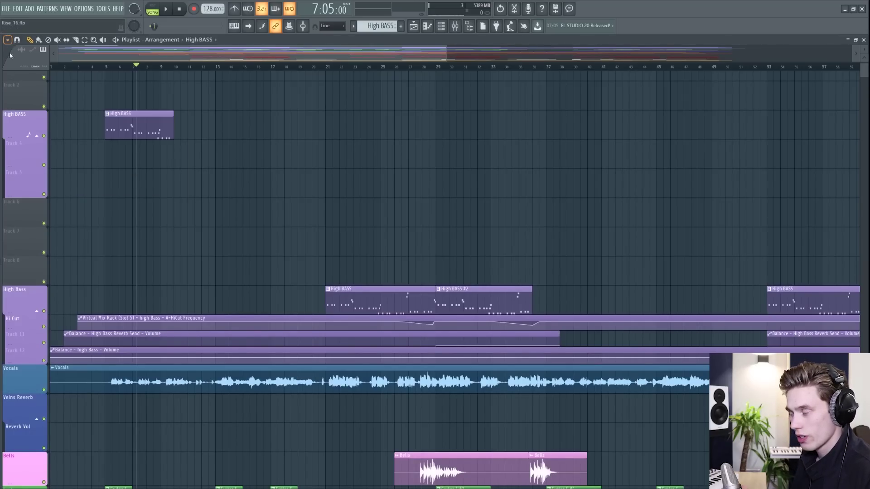
scroll(141, 268, "down", 4)
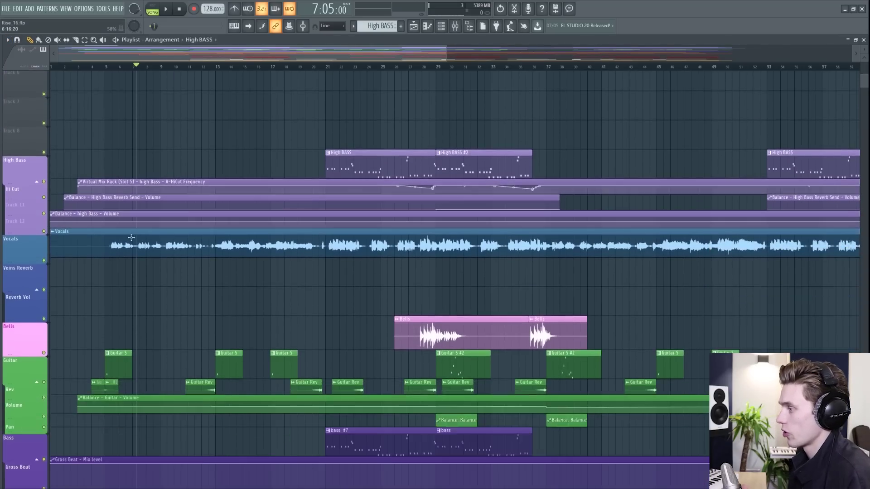
scroll(316, 163, "up", 5)
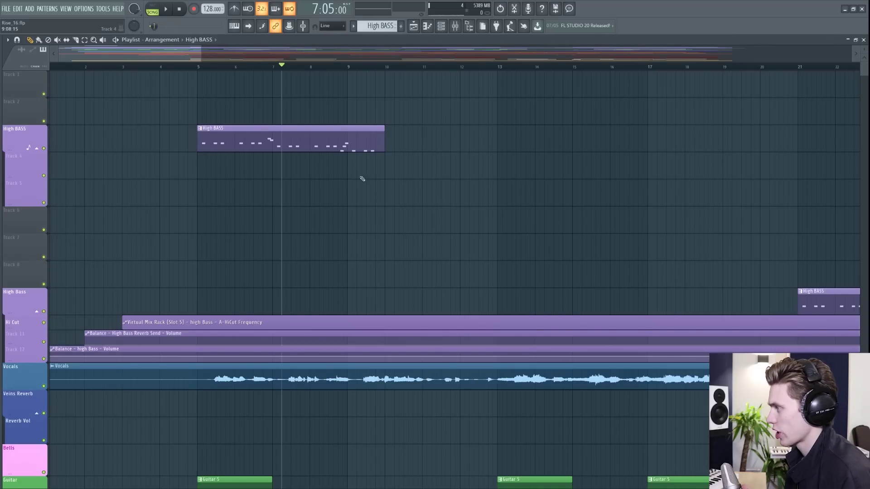
left_click_drag(362, 178, 377, 153)
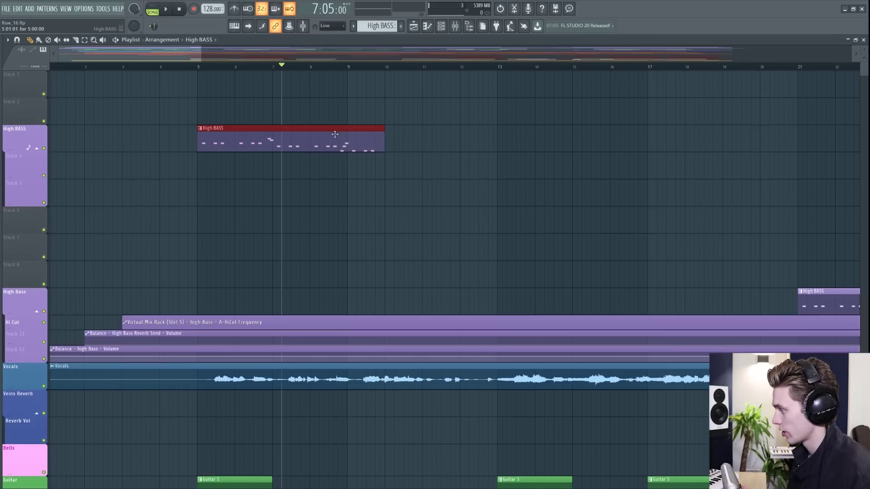
key("ctrl+c")
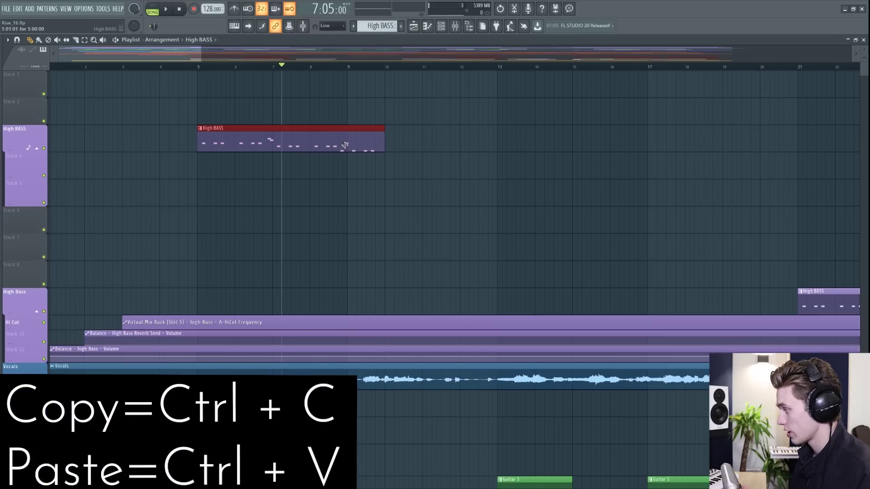
key("ctrl+v")
left_click_drag(406, 150, 504, 177)
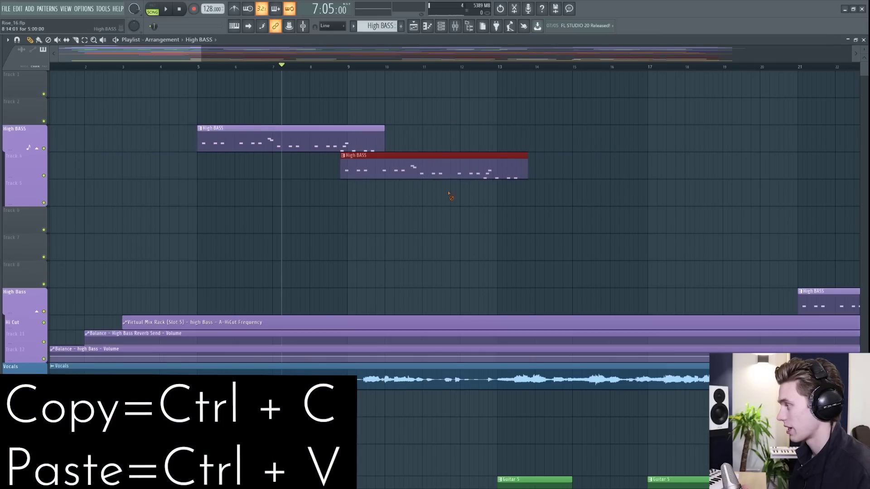
key("Delete")
key("ctrl+b")
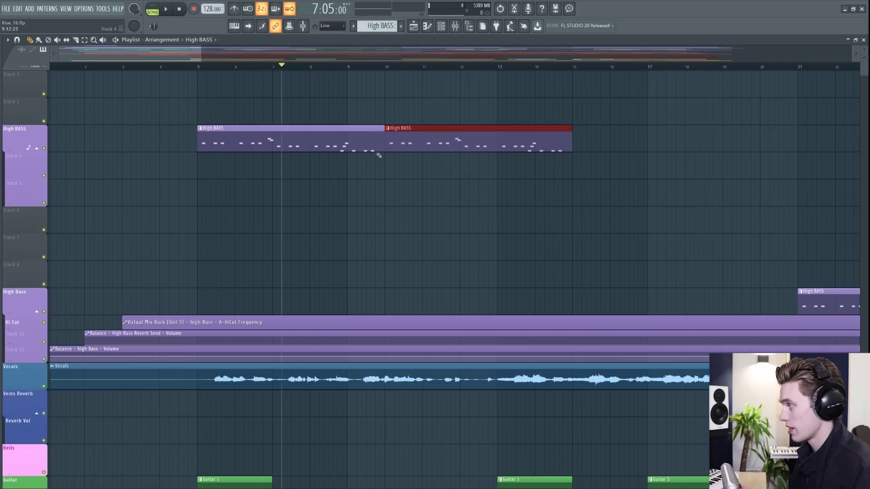
key("ctrl+b")
key("ctrl+b")
scroll(643, 174, "right", 3)
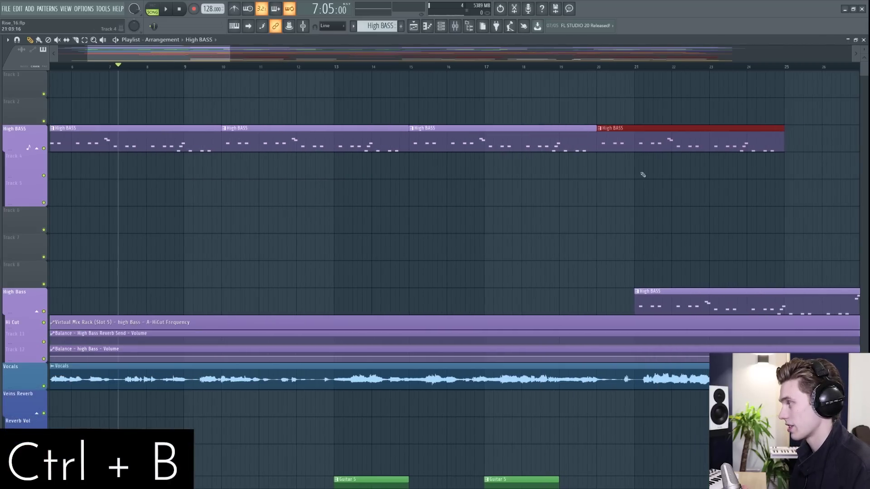
right_click(769, 149)
right_click(521, 149)
right_click(351, 149)
scroll(246, 74, "left", 1)
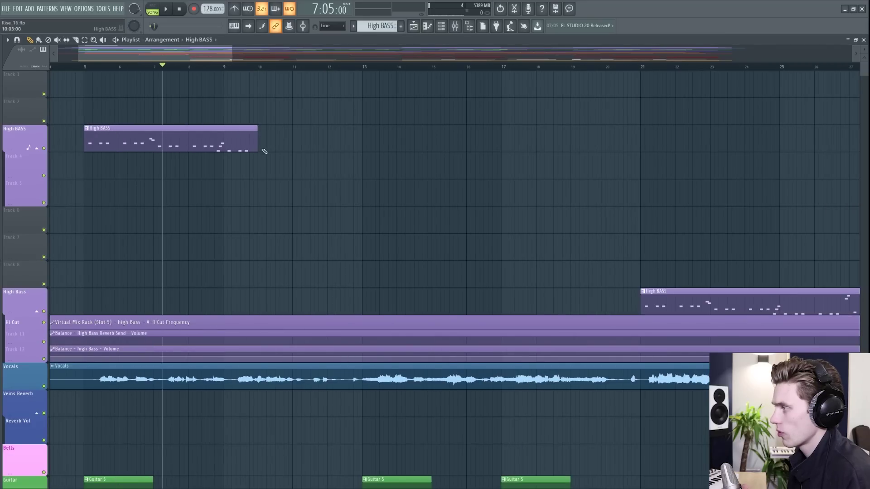
key("ctrl+b")
key("Delete")
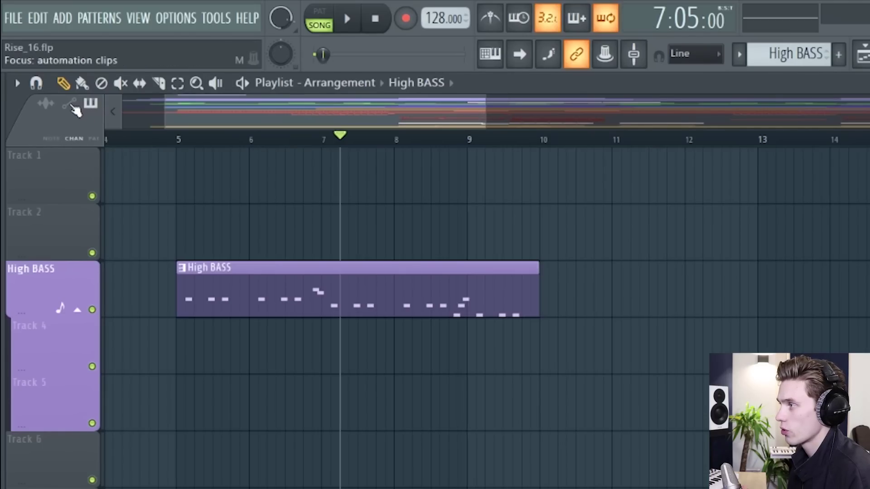
Step: Restrict clip editing to automation clips, then to audio clips
left_click(74, 108)
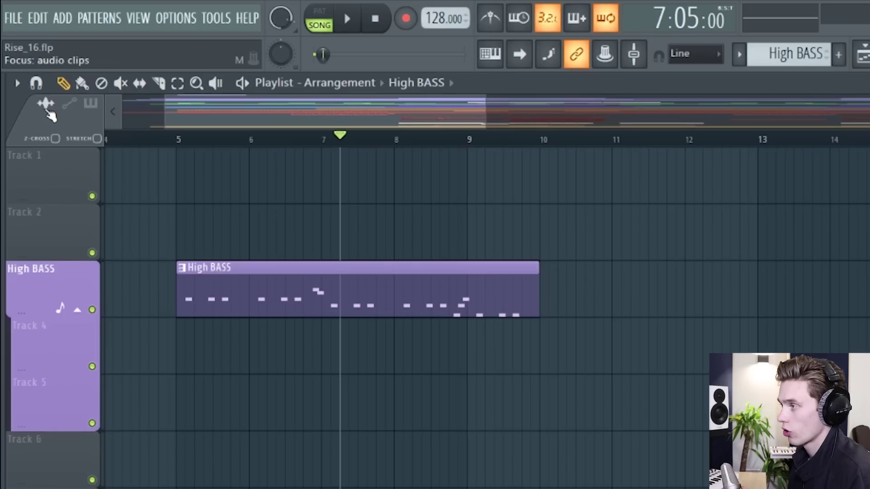
left_click(91, 103)
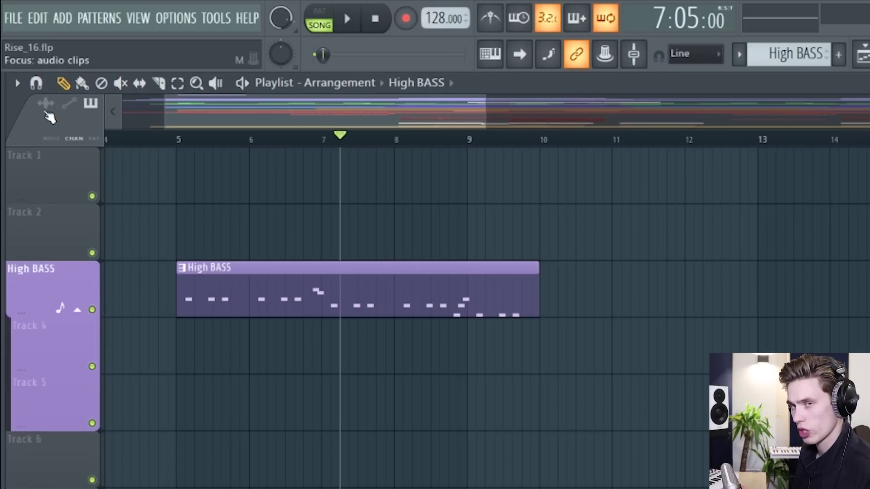
scroll(353, 435, "down", 10)
scroll(566, 453, "down", 1)
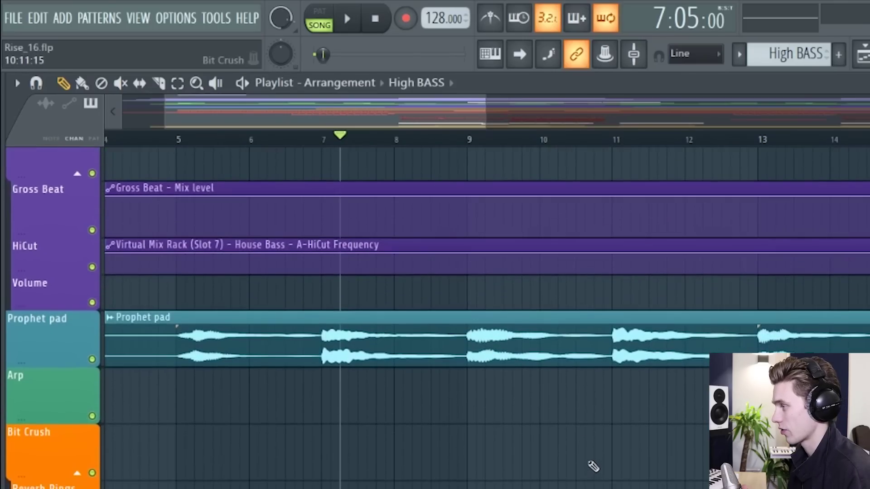
scroll(326, 142, "up", 4)
scroll(350, 360, "up", 3)
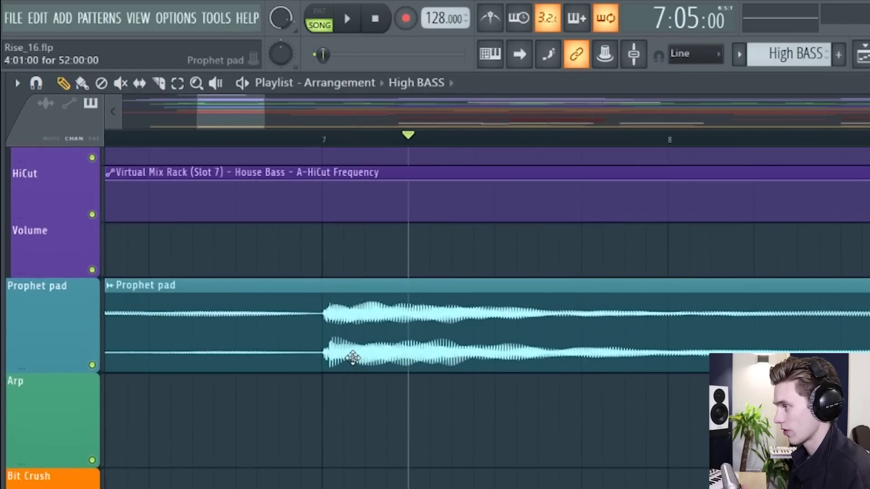
scroll(350, 359, "up", 2)
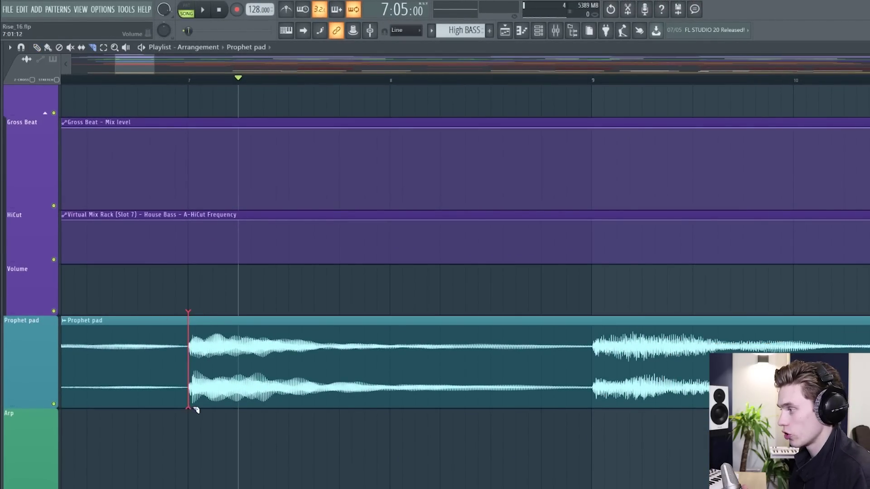
Step: Slice the Prophet pad audio at bars 7 and 9 and delete the extra pieces
left_click_drag(196, 410, 196, 410)
left_click_drag(579, 301, 589, 435)
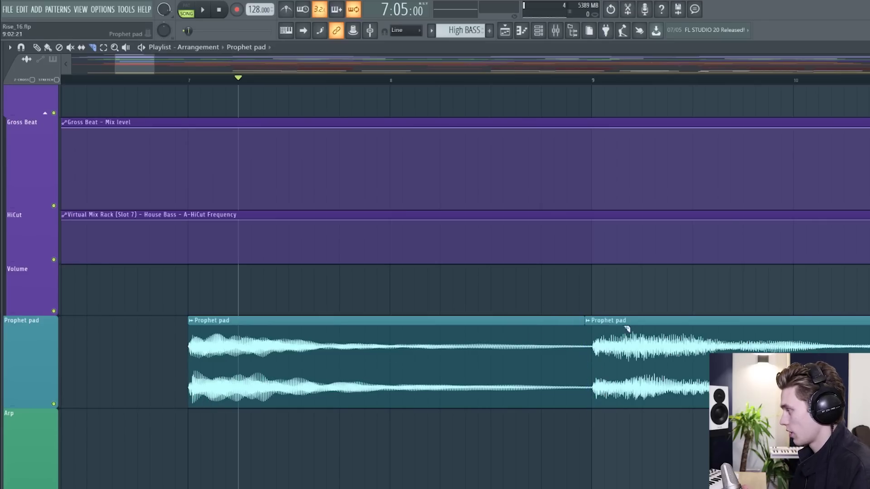
left_click_drag(628, 328, 630, 407)
right_click(603, 385)
key("p")
right_click(635, 344)
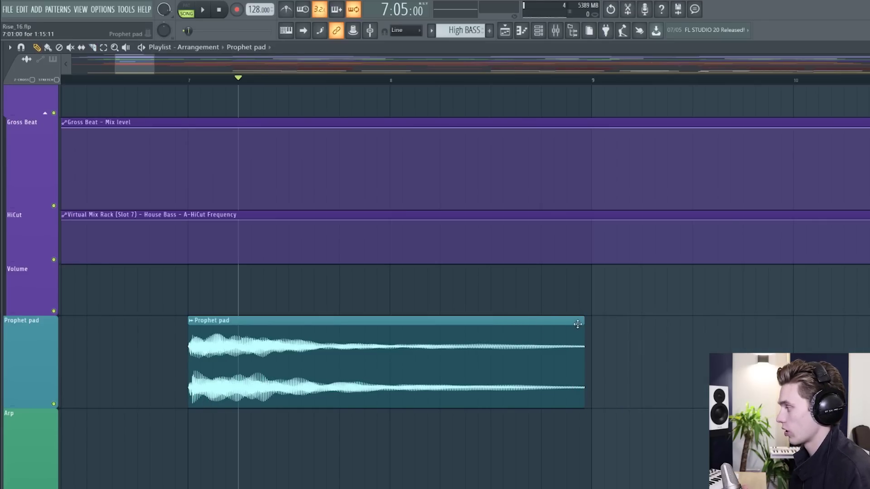
mouse_move(581, 322)
left_mouse_down()
mouse_move(425, 322)
mouse_move(584, 323)
left_mouse_up()
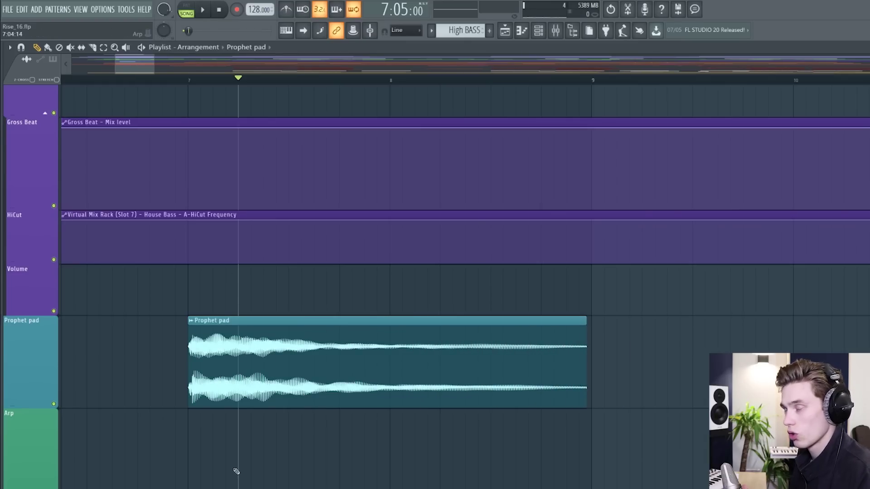
Step: Set the Prophet pad sample's declicking mode to Crossfade (bleeding)
double_click(257, 329)
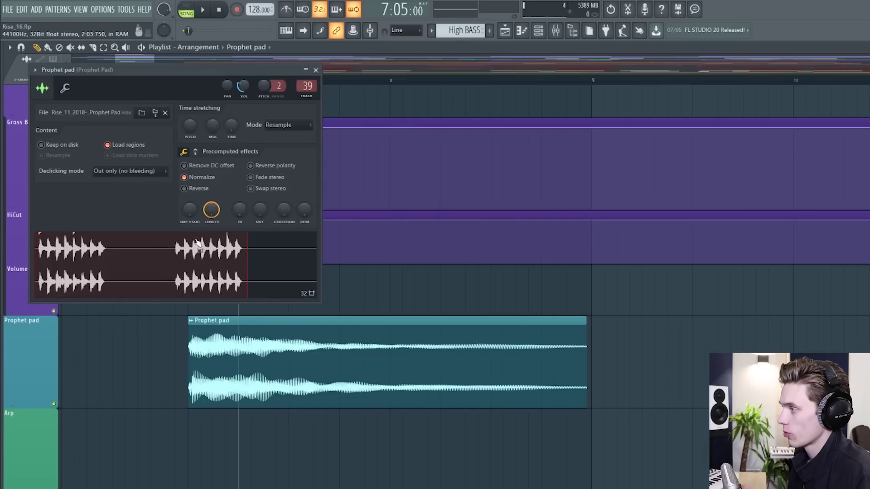
left_click(138, 172)
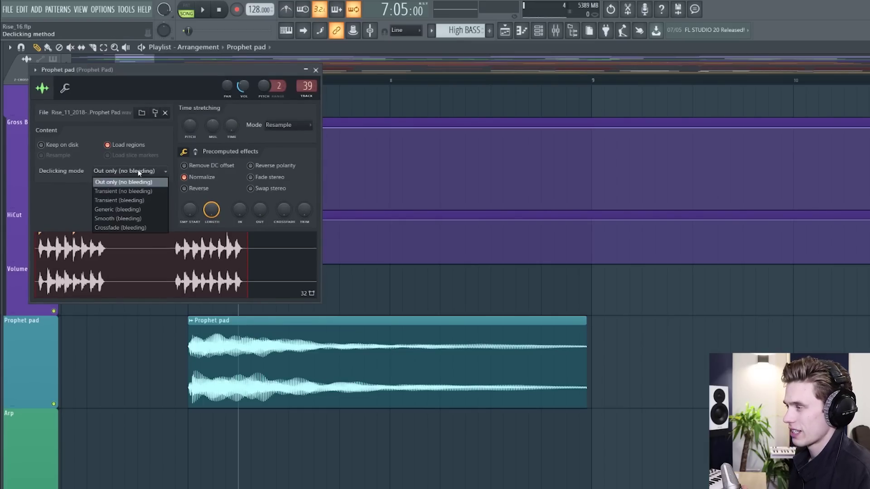
left_click(121, 228)
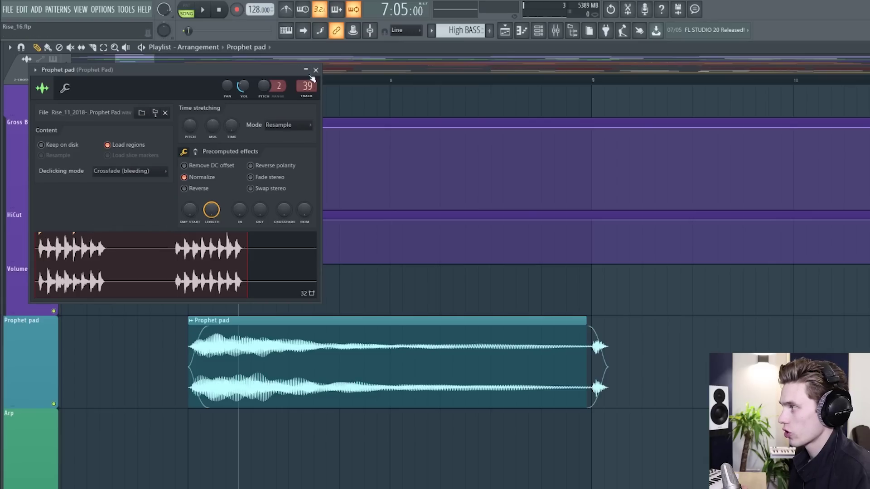
Step: Close the Prophet pad settings and trim the clip to end just before bar 9
left_click(315, 71)
left_click_drag(589, 358, 577, 357)
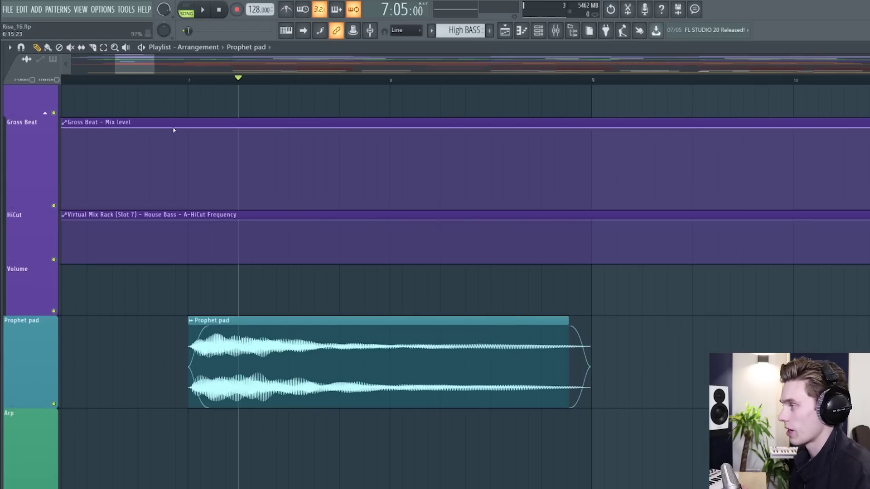
mouse_move(578, 320)
left_mouse_down()
mouse_move(285, 320)
mouse_move(580, 320)
left_mouse_up()
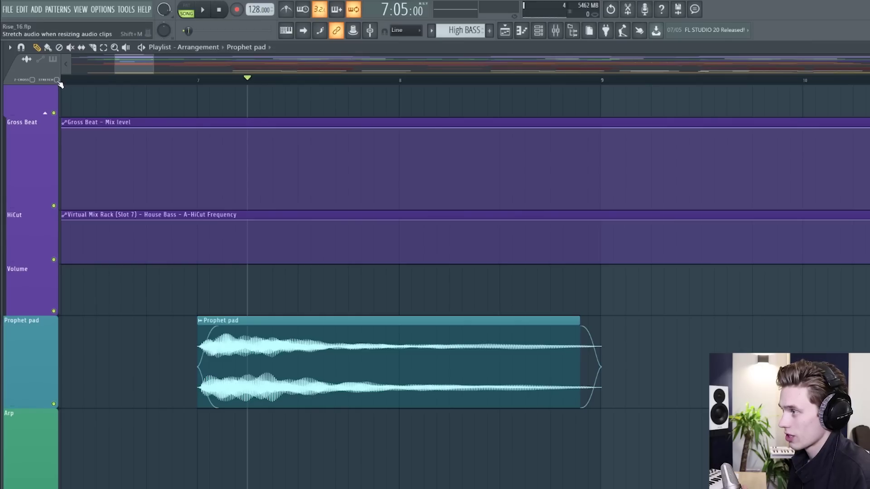
Step: Try stretching the Prophet pad clip's end much longer, undoing both resizes
left_click_drag(579, 320, 809, 320)
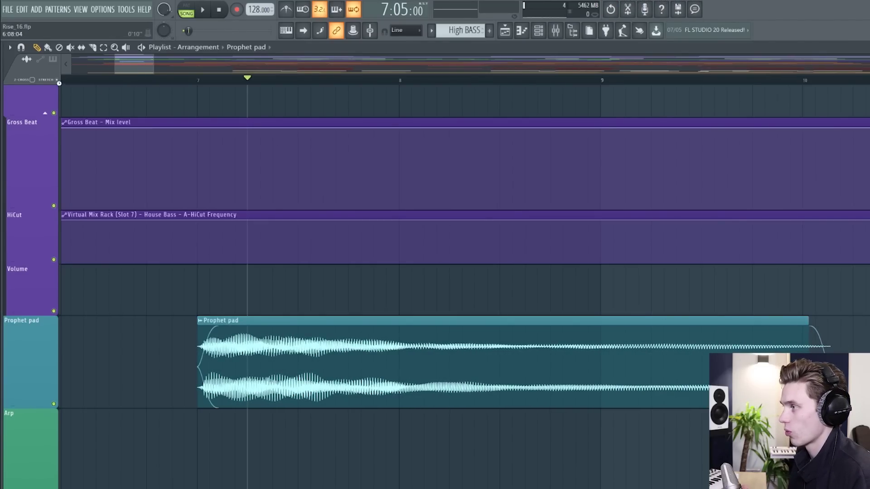
key("ctrl+z")
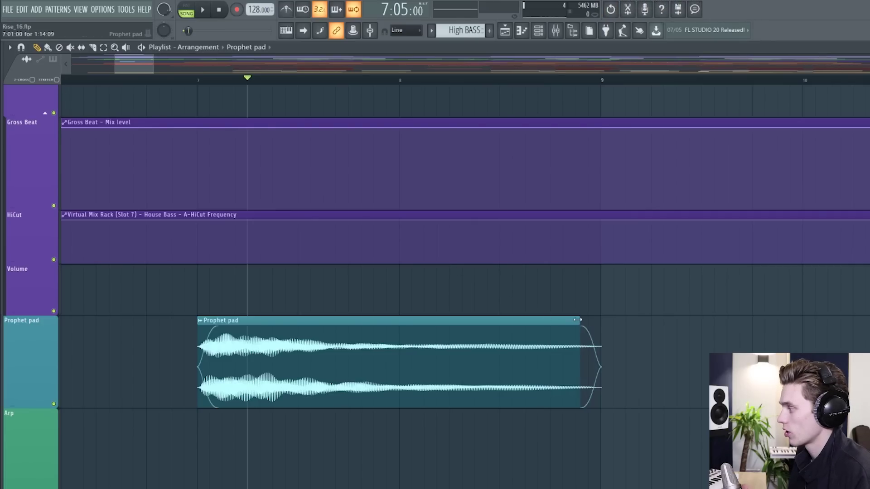
left_click_drag(580, 320, 782, 320)
key("ctrl+z")
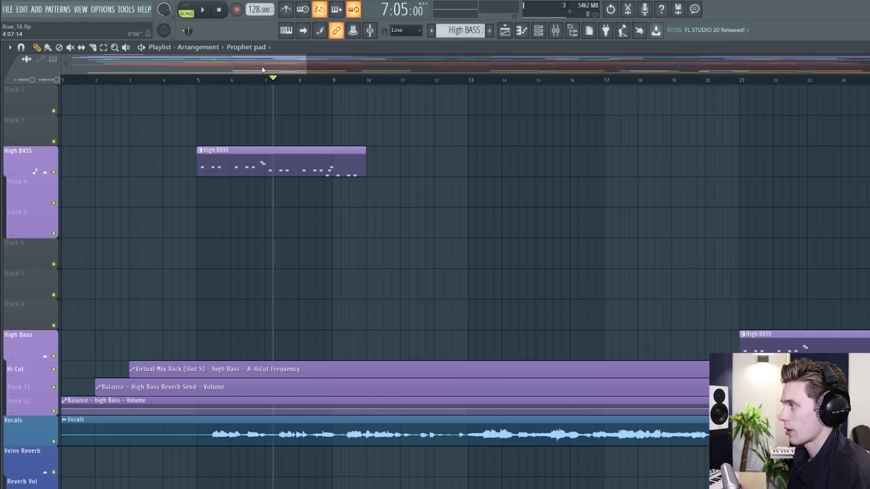
mouse_move(262, 69)
left_mouse_down()
mouse_move(395, 68)
mouse_move(252, 64)
left_mouse_up()
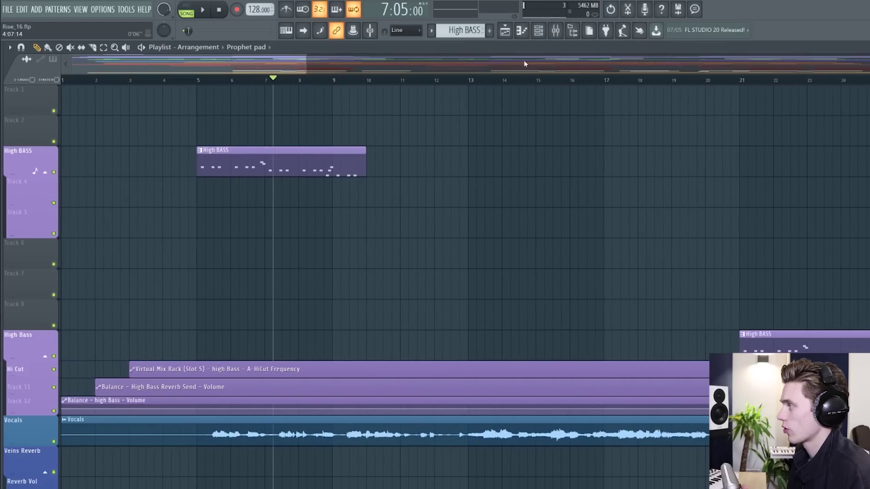
left_click(10, 48)
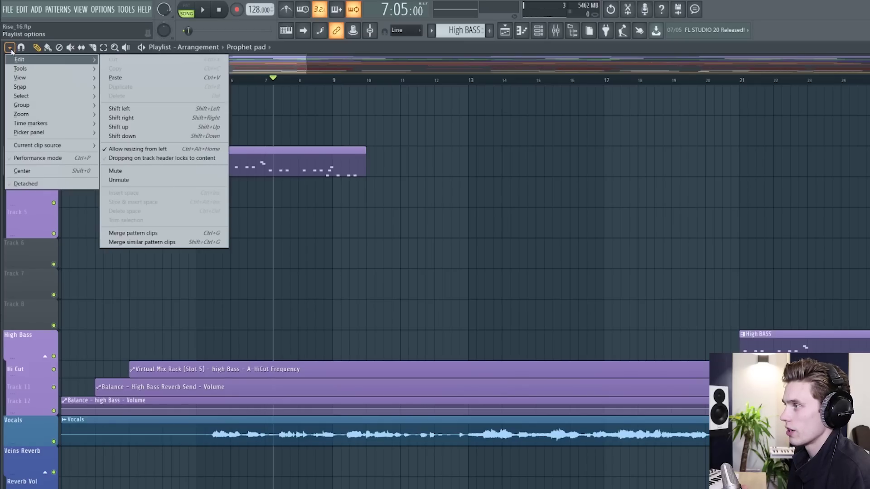
mouse_move(27, 78)
mouse_move(145, 229)
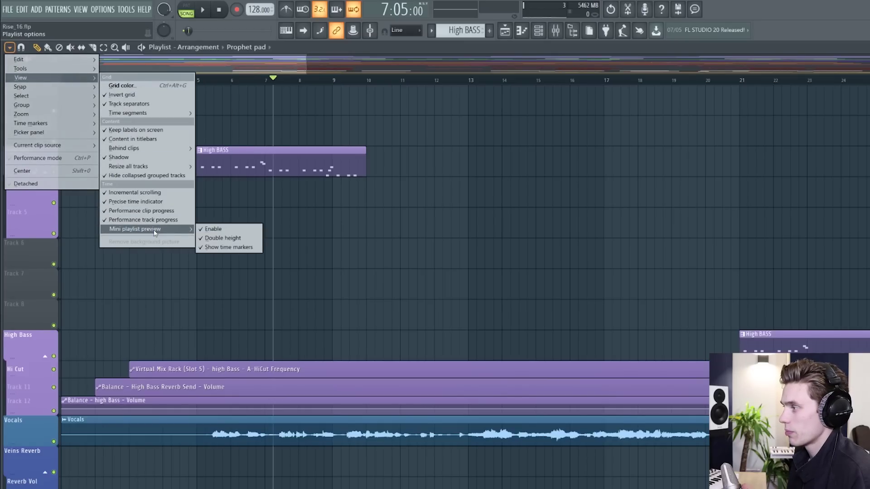
left_click(213, 231)
left_click(7, 49)
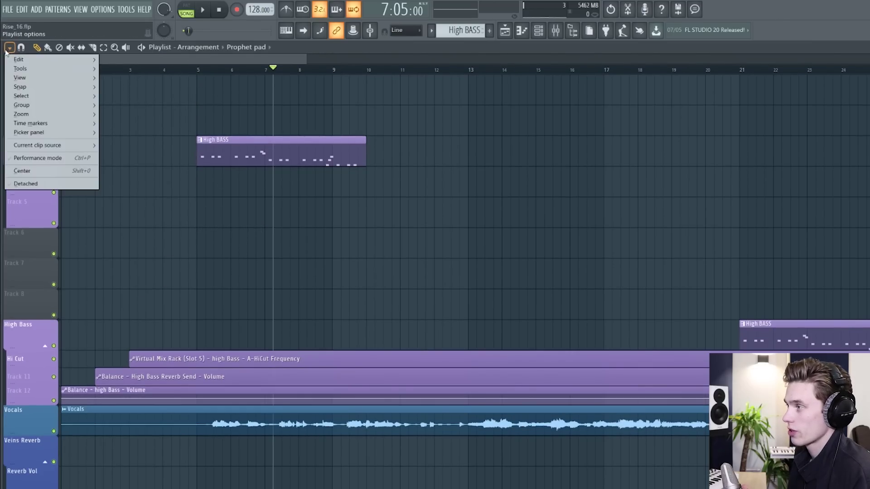
mouse_move(50, 77)
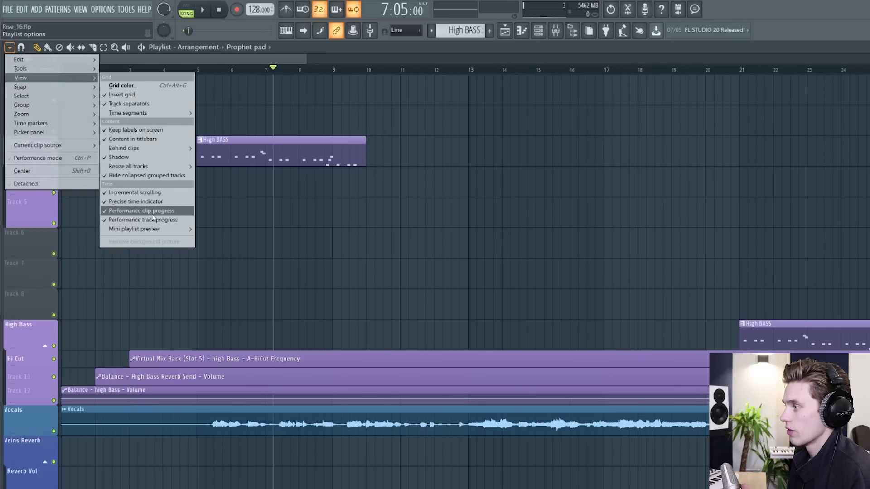
mouse_move(154, 229)
left_click(223, 239)
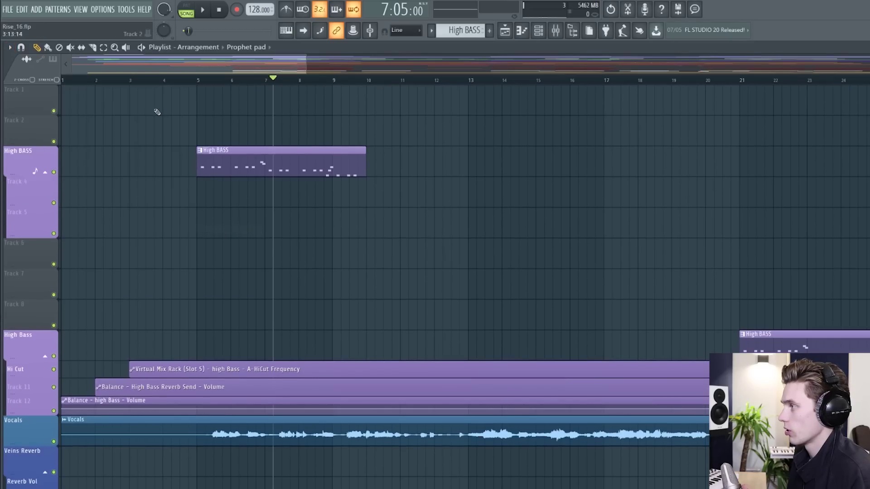
Step: Move the playhead to the start of bar 5 and add a marker with the default name Marker
scroll(258, 83, "up", 8)
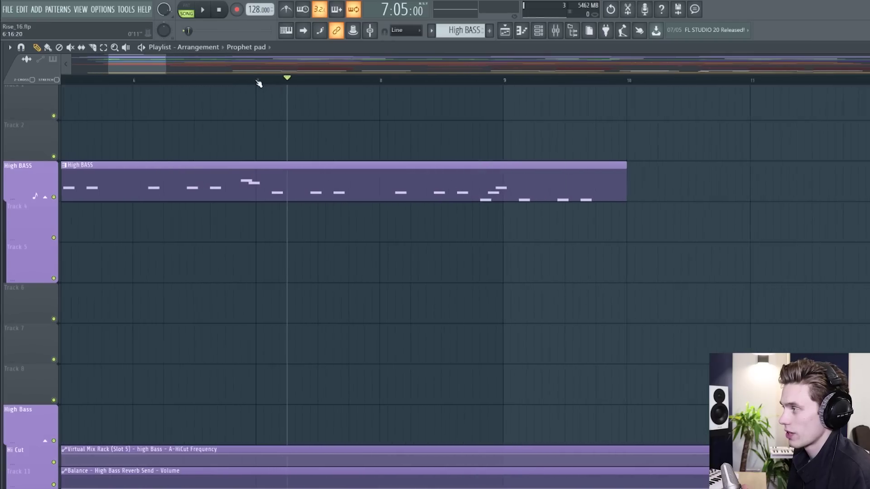
scroll(251, 83, "down", 5)
mouse_move(199, 81)
left_mouse_down()
mouse_move(251, 86)
mouse_move(204, 92)
mouse_move(197, 77)
left_mouse_up()
scroll(197, 77, "up", 3)
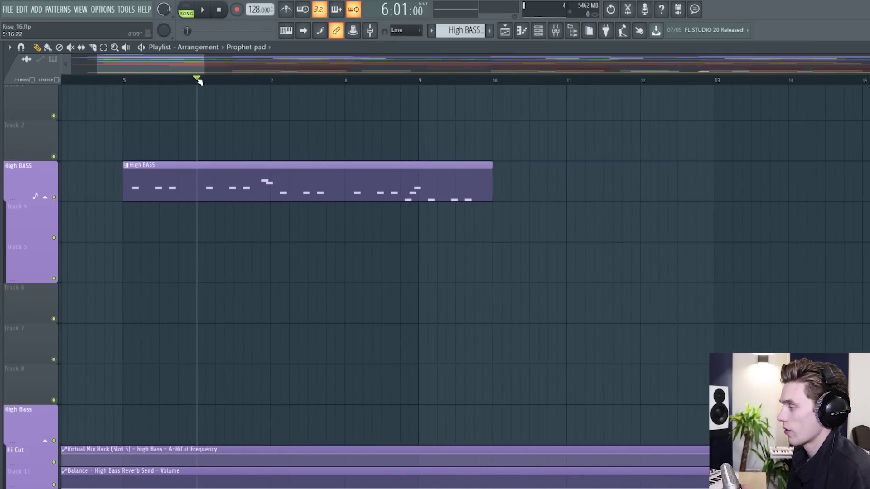
left_click(141, 80)
left_click_drag(141, 80, 126, 81)
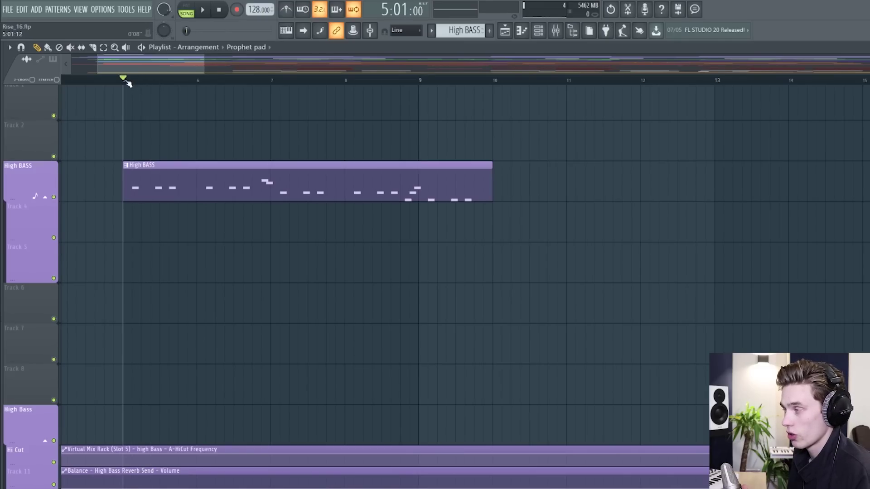
key("alt+t")
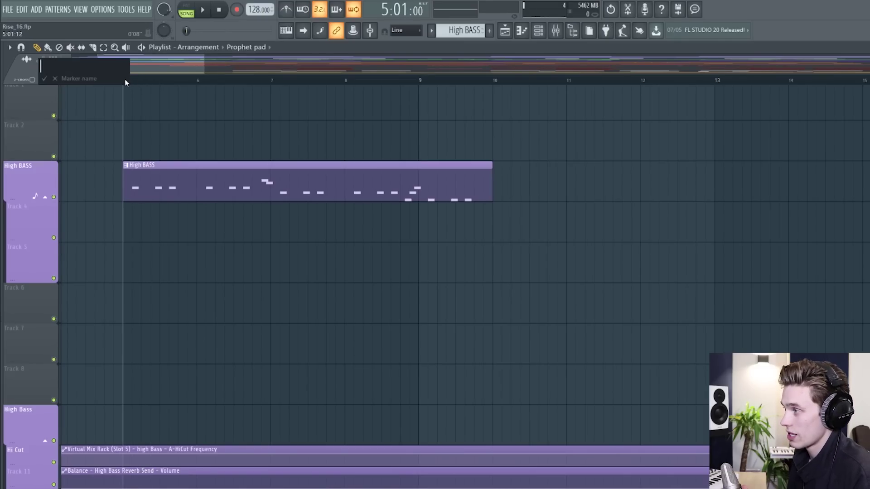
key("Return")
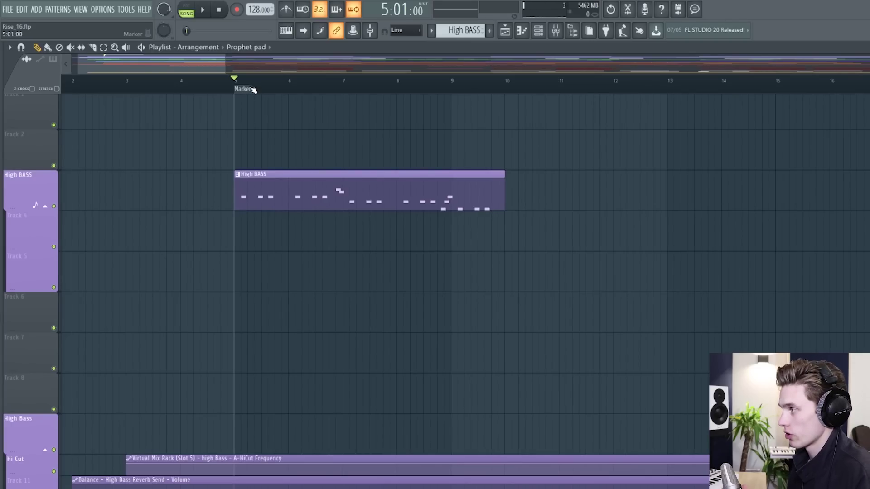
scroll(253, 90, "down", 2)
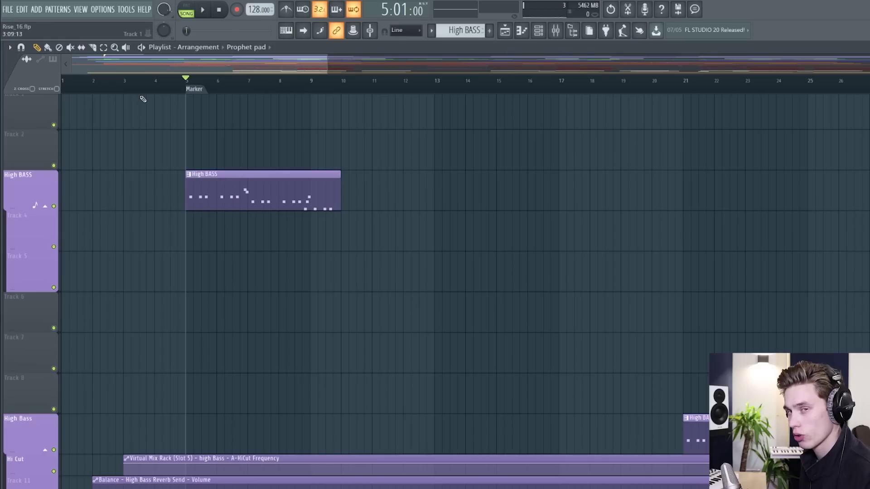
right_click(188, 90)
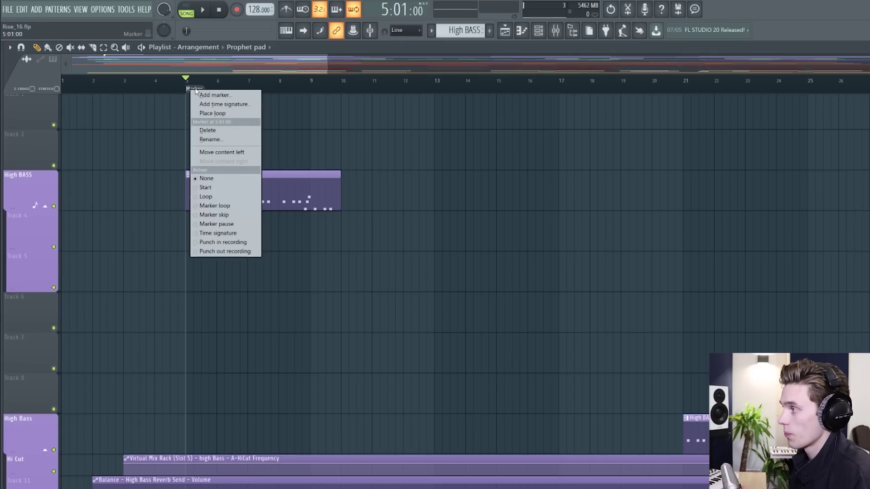
Step: Turn the bar 5 marker into a 3/4 time signature change
left_click(222, 106)
left_click(558, 289)
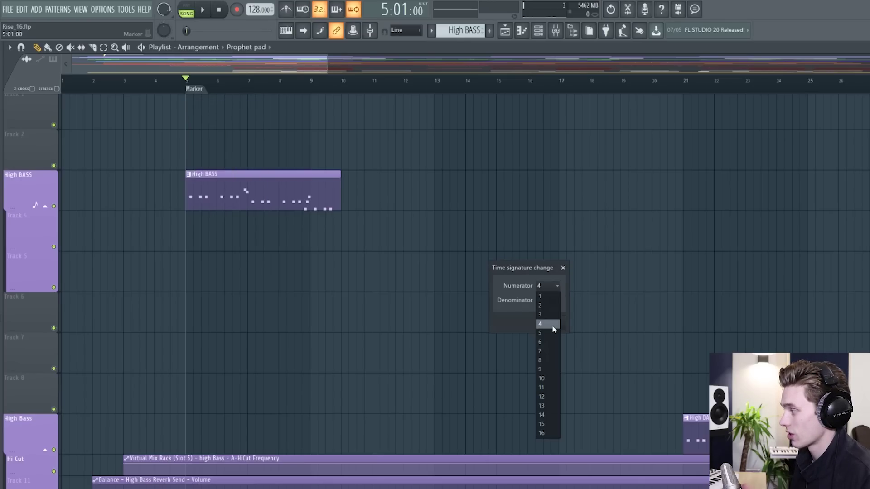
left_click(549, 314)
left_click(551, 322)
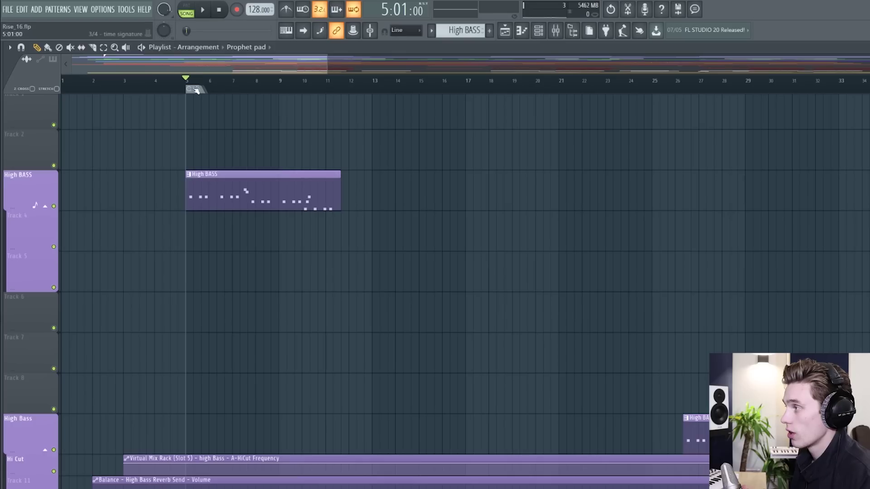
Step: Add a 4/4 time signature change at bar 9
left_click_drag(195, 93, 284, 93)
right_click(282, 90)
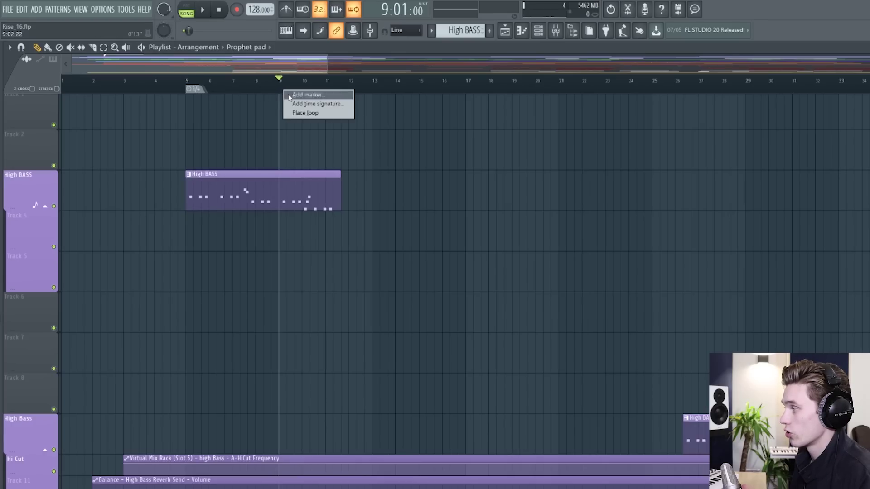
left_click(315, 105)
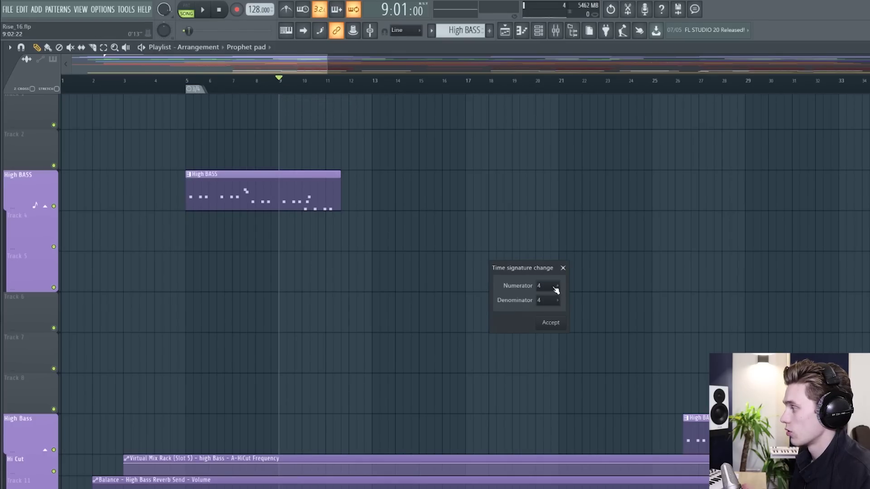
left_click(551, 323)
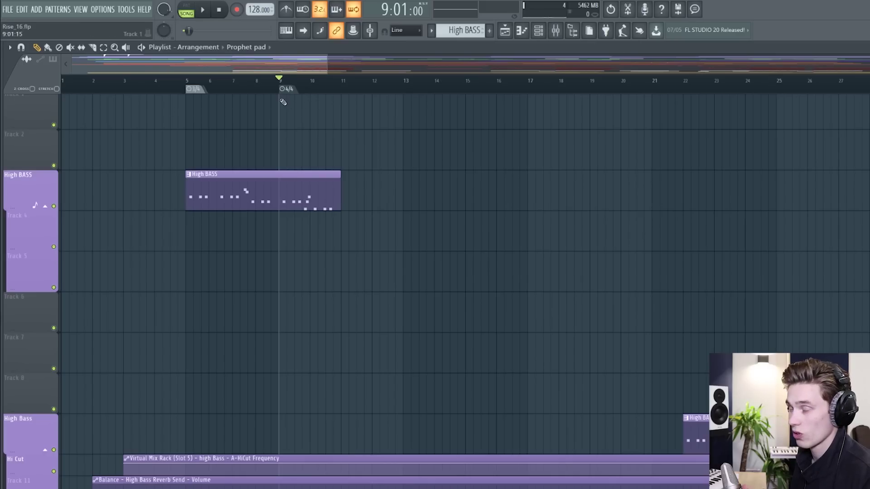
Step: Add a punch-in marker after bar 11 and a recording marker at bar 14
right_click(342, 91)
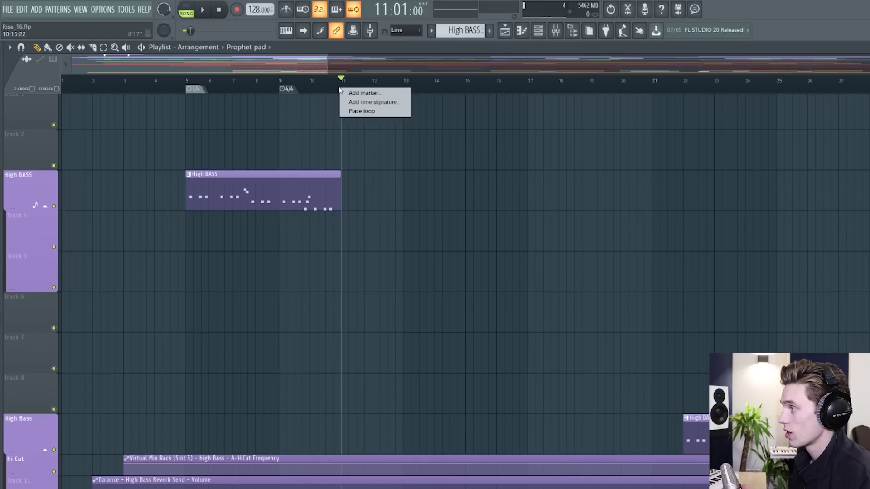
left_click(363, 93)
right_click(365, 90)
left_click(394, 199)
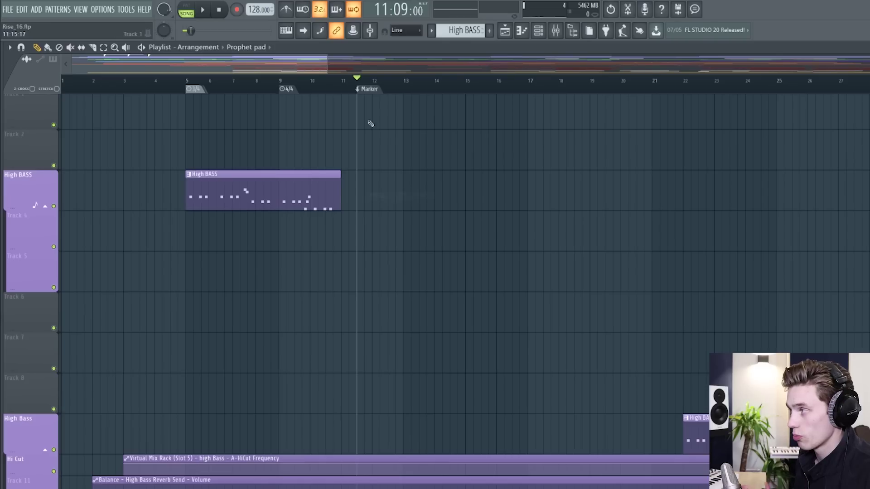
right_click(367, 90)
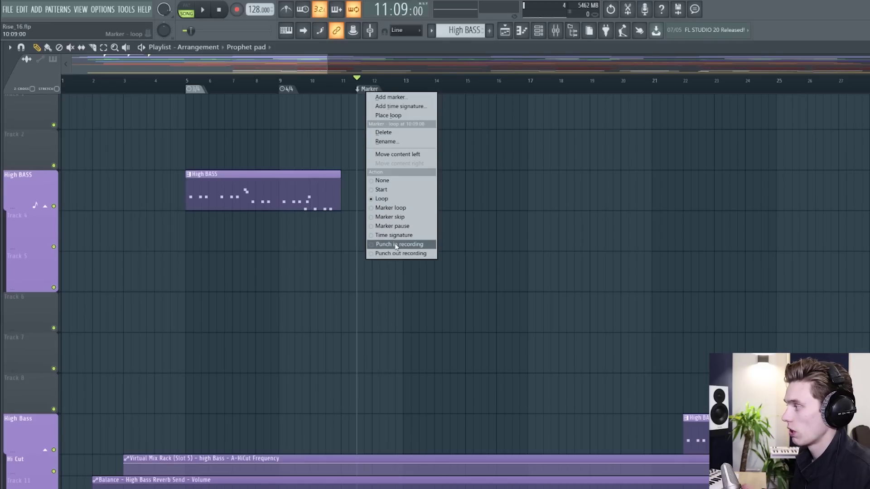
left_click(394, 226)
right_click(438, 93)
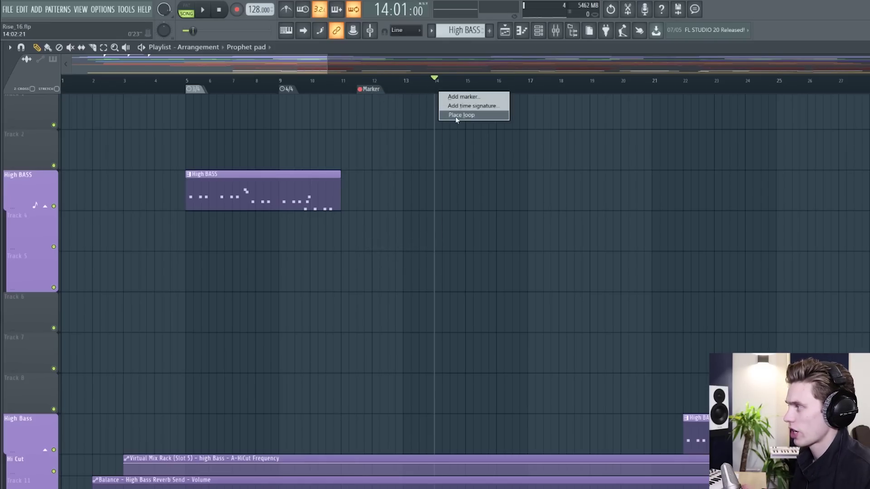
left_click(462, 97)
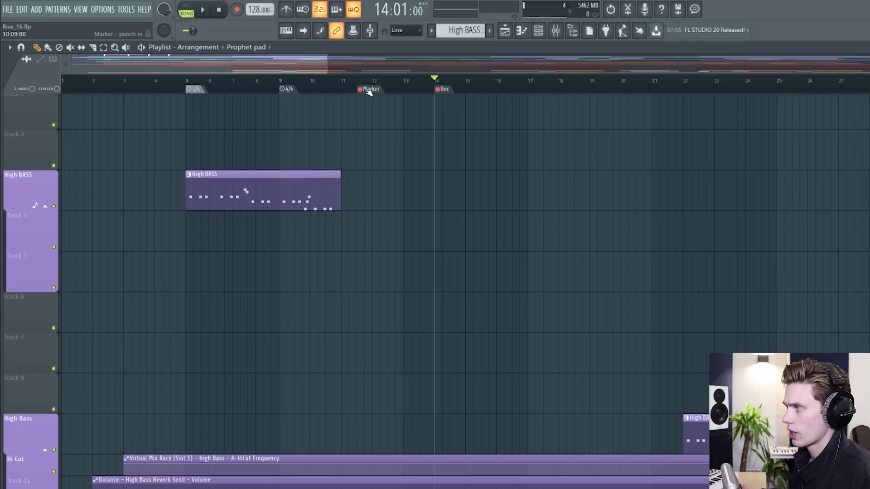
right_click(447, 93)
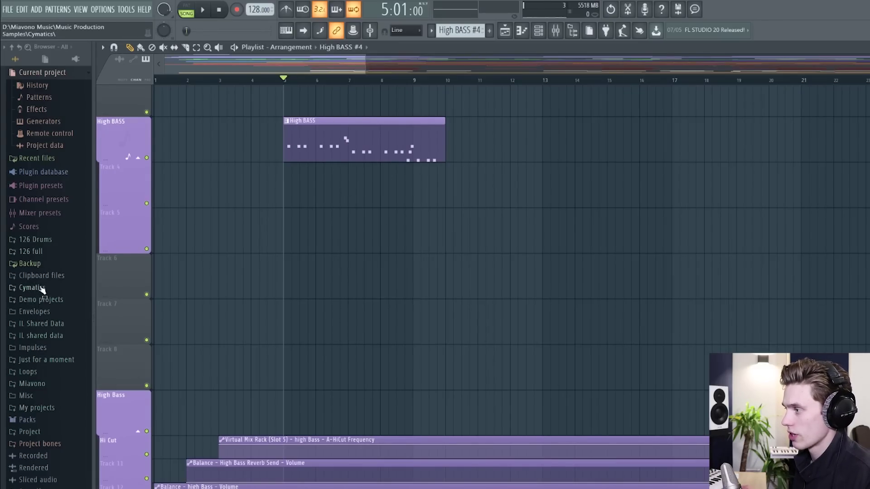
Step: Drag ITM HH 2 from Miavono > In The Mix Hi Hats > Electro Hi Hats onto Track 4 near bar 7
left_click(50, 383)
left_click(61, 335)
left_click(66, 348)
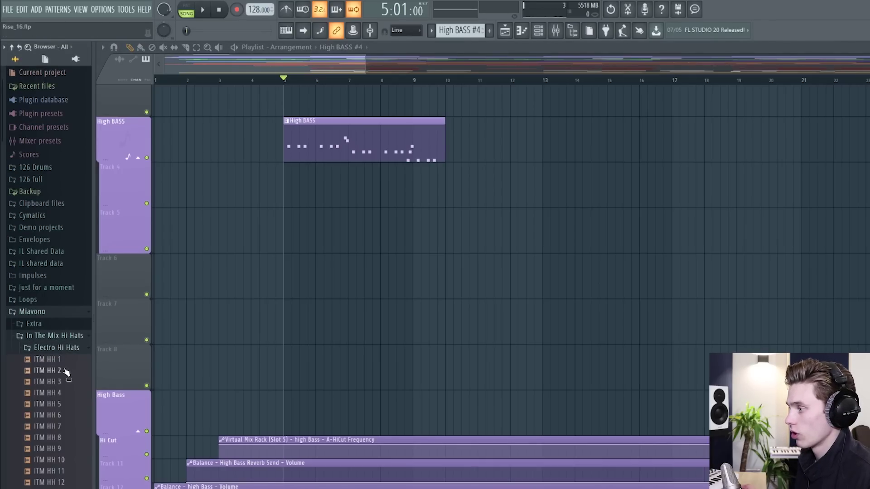
left_click_drag(66, 369, 356, 204)
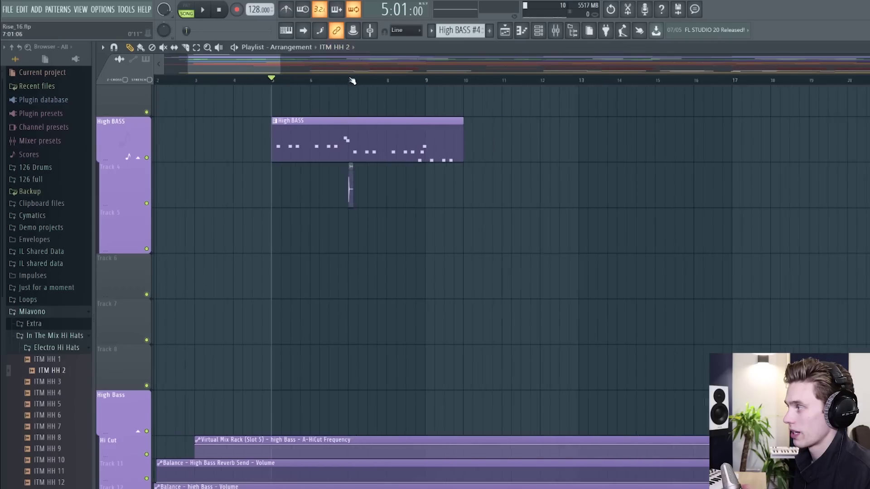
Step: Paint four more ITM HH 2 clips along Track 4, spacing them evenly
scroll(351, 79, "up", 5)
left_click(467, 186)
left_click(610, 186)
left_click(809, 186)
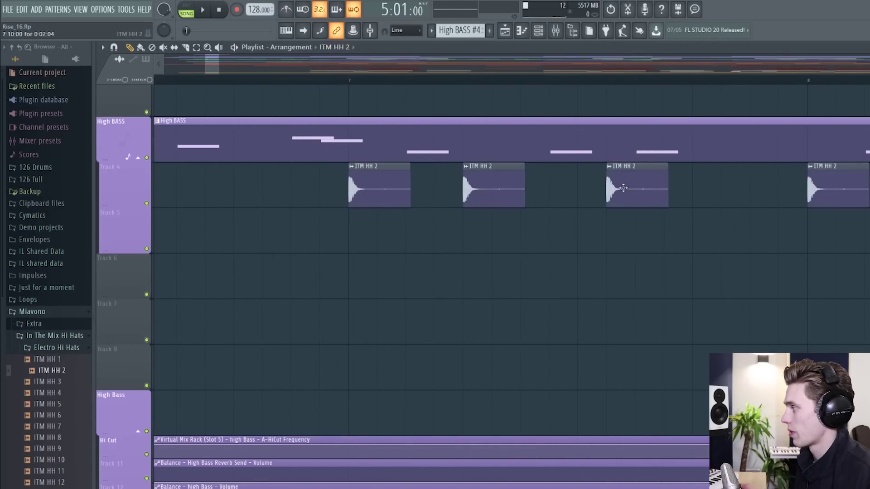
left_click_drag(634, 188, 606, 188)
left_click_drag(834, 191, 719, 192)
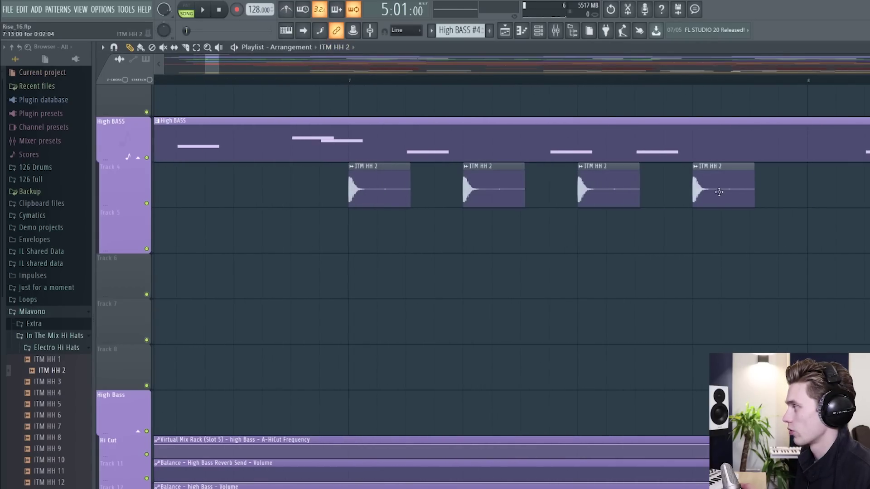
left_click(803, 185)
scroll(654, 77, "down", 5)
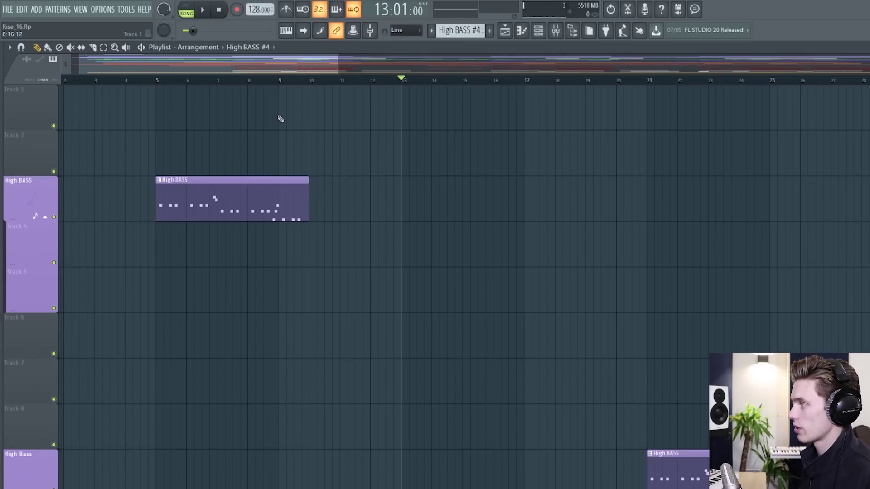
scroll(317, 80, "down", 4)
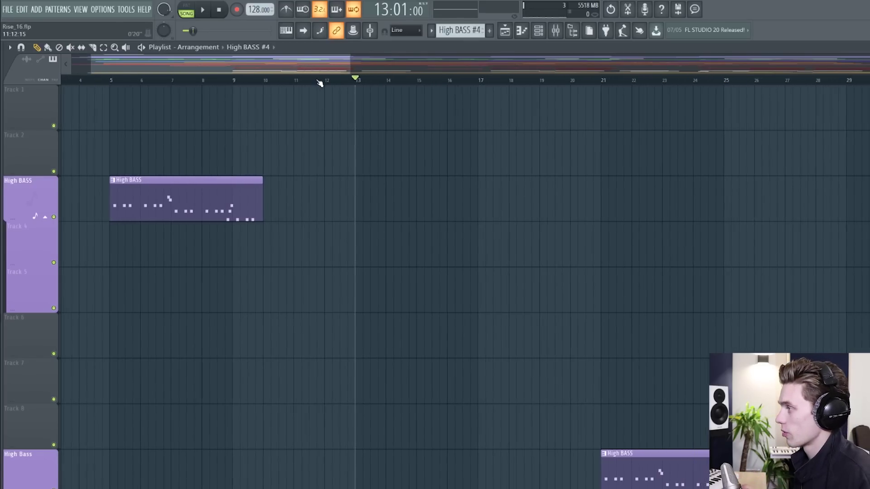
scroll(312, 252, "down", 3)
scroll(312, 251, "down", 8)
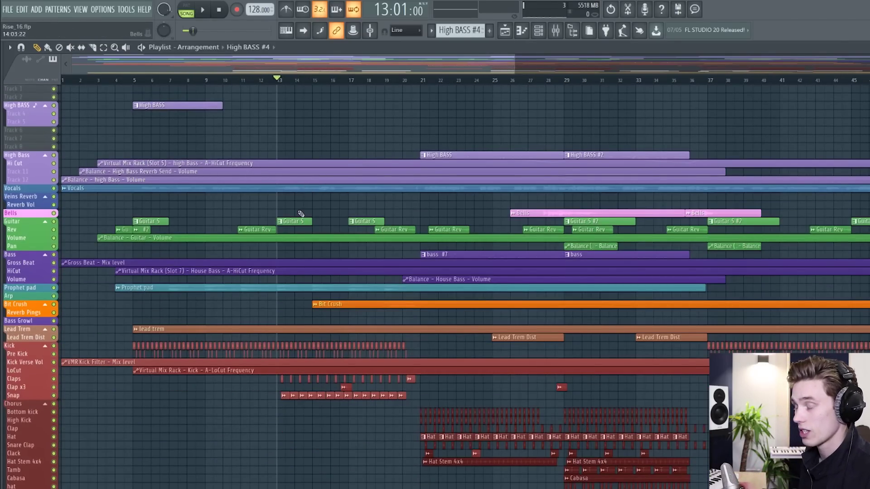
scroll(235, 164, "up", 4)
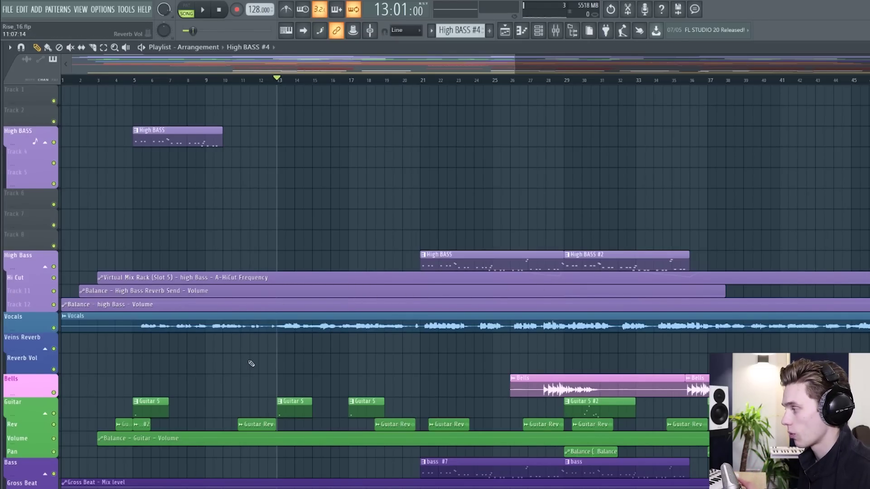
scroll(229, 256, "down", 10)
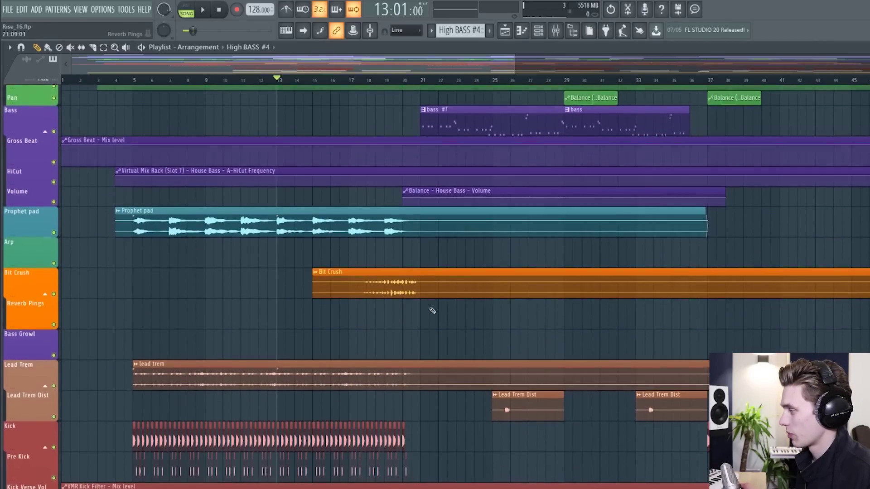
scroll(432, 311, "up", 10)
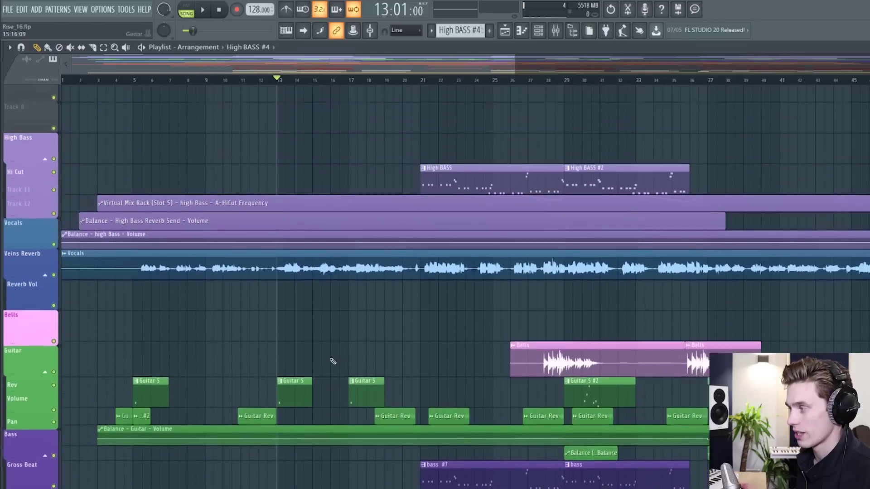
scroll(333, 361, "up", 6)
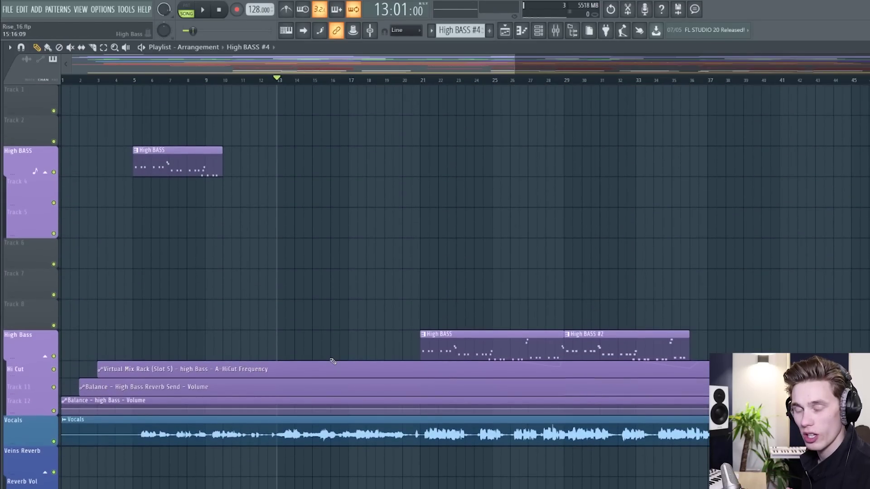